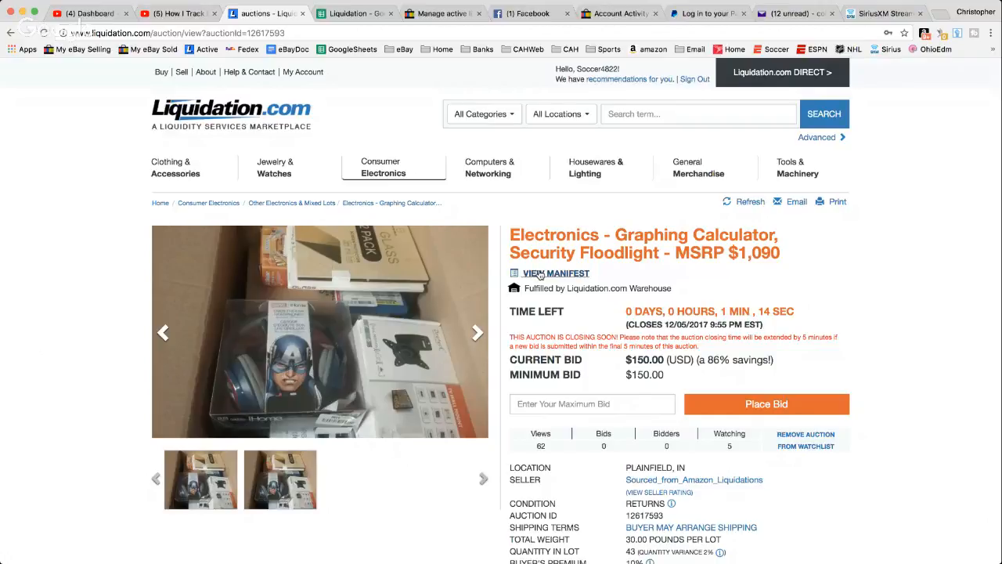
Step: Open the auction's manifest and select all product rows from the Texas Instruments graphing calculator through Greatest Hits
click(539, 275)
click(536, 274)
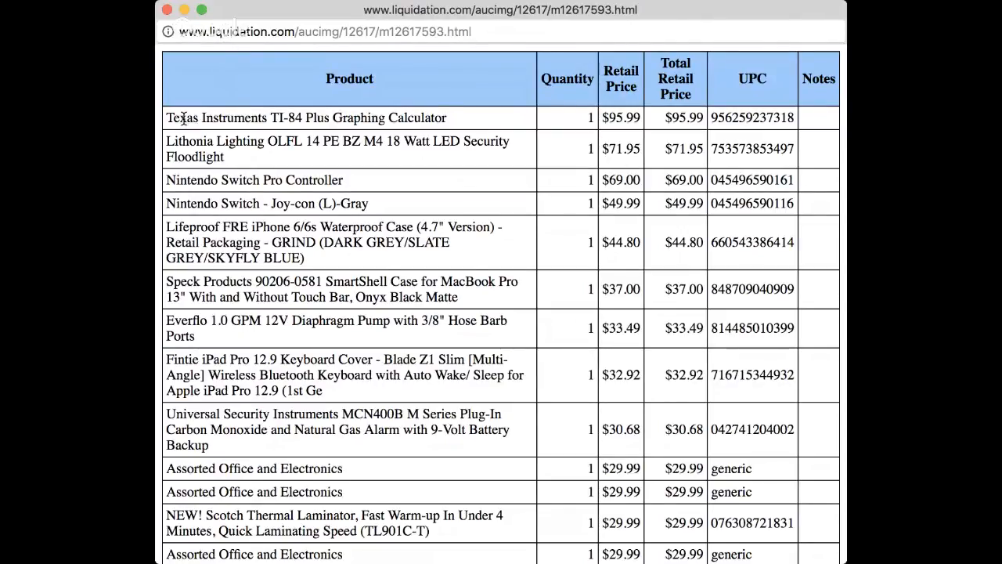
drag(166, 117, 454, 323)
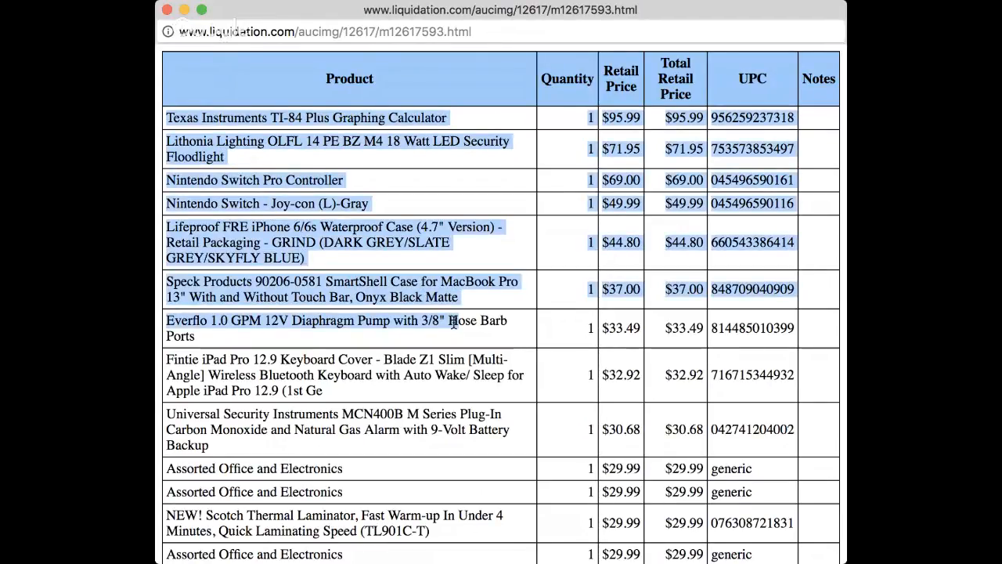
scroll(467, 313, down, 2)
scroll(467, 315, down, 3)
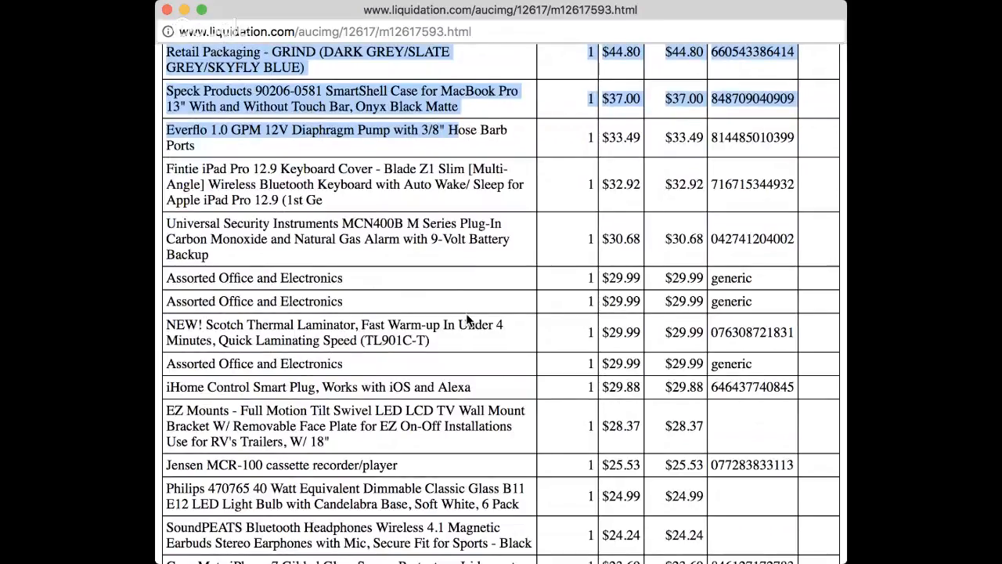
scroll(444, 293, down, 5)
scroll(444, 293, down, 10)
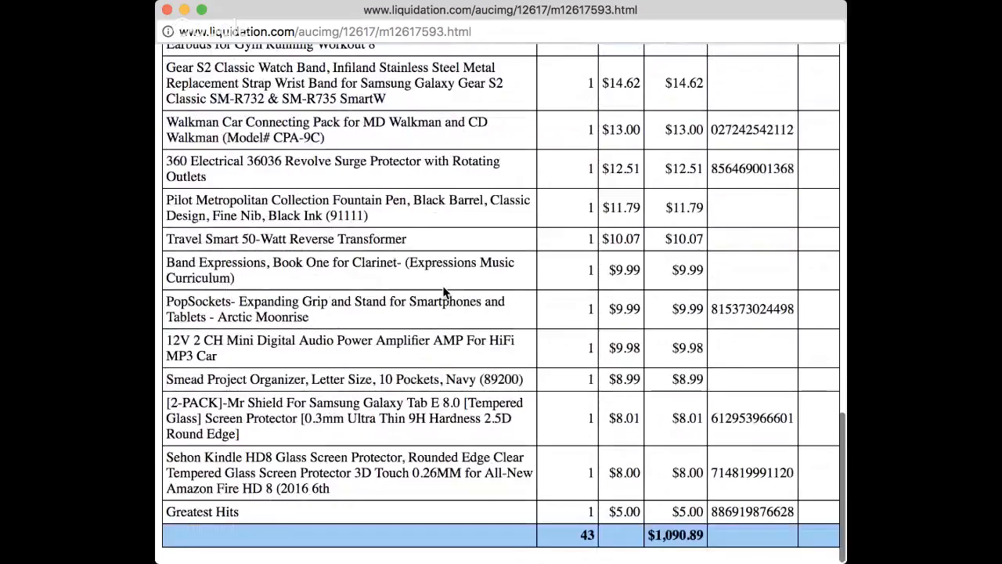
shift+click(791, 521)
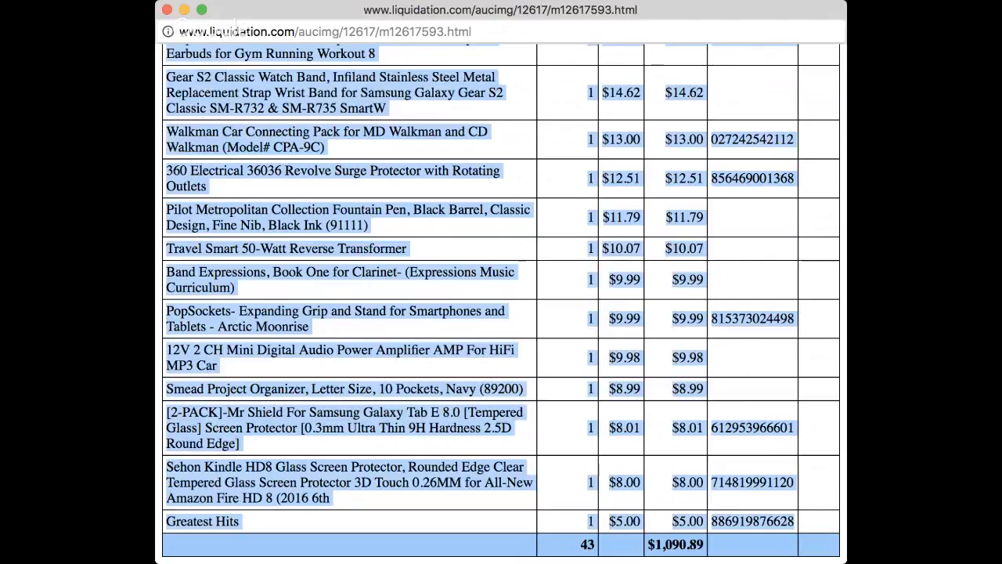
Step: Switch to the Liquidation spreadsheet in Google Sheets and enter a Buy Amt of 200 for lot 113 on the Summary sheet
key(super+Tab)
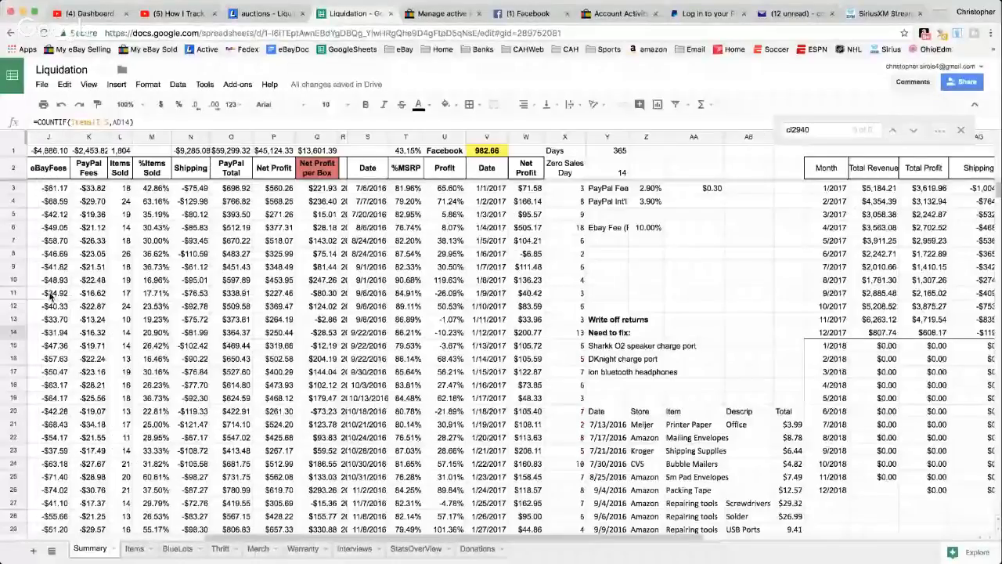
scroll(49, 296, left, 5)
scroll(49, 296, down, 20)
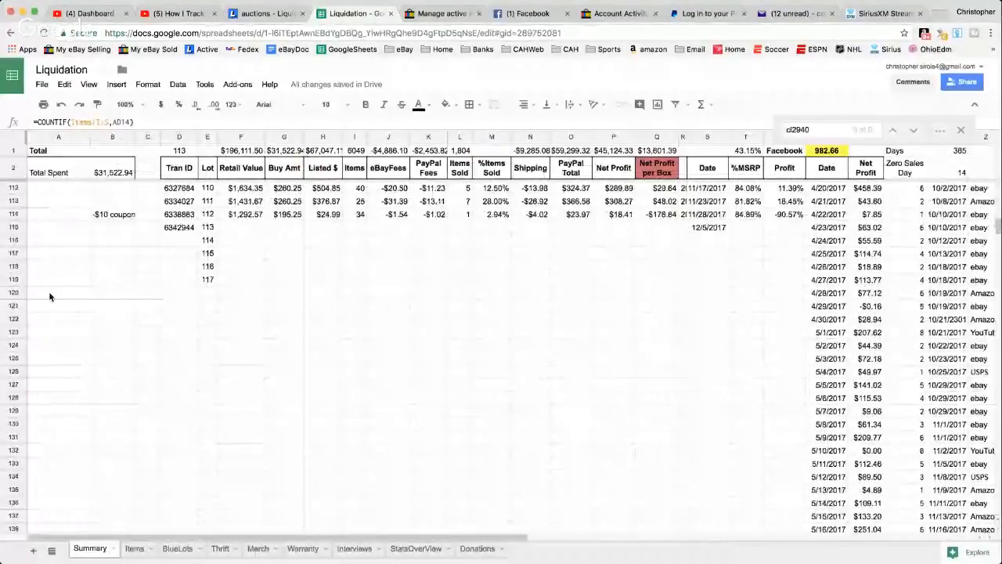
scroll(49, 296, up, 3)
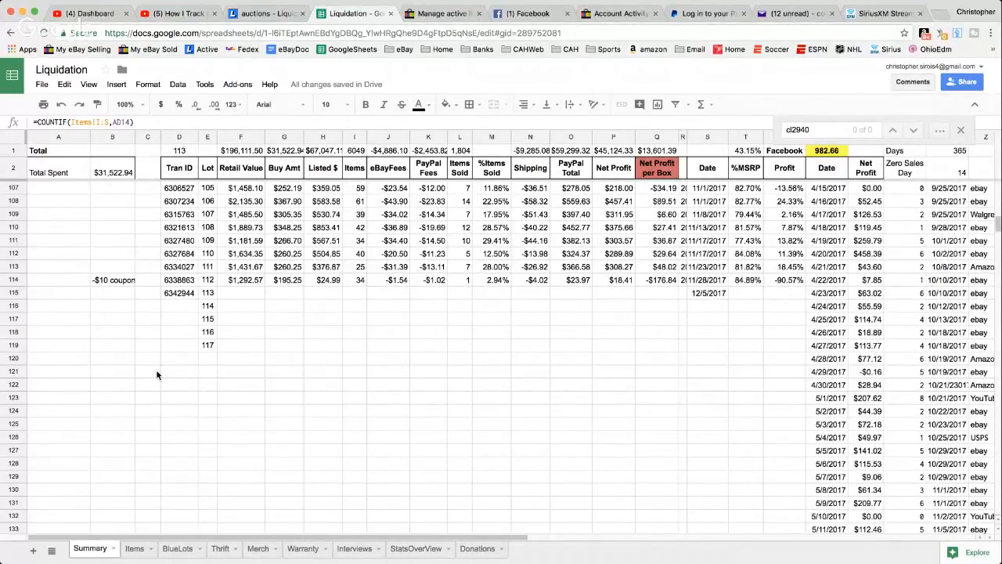
click(185, 295)
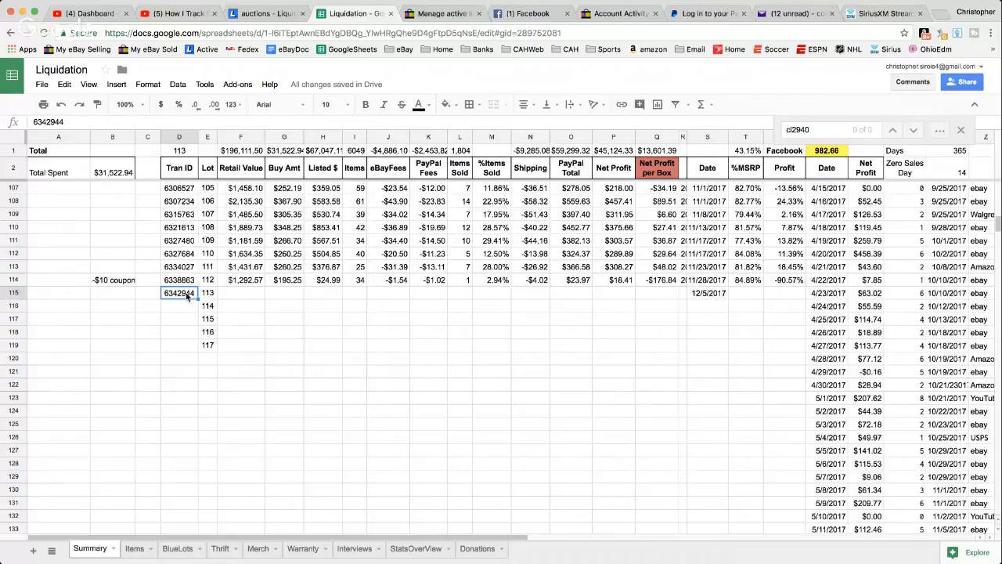
click(280, 296)
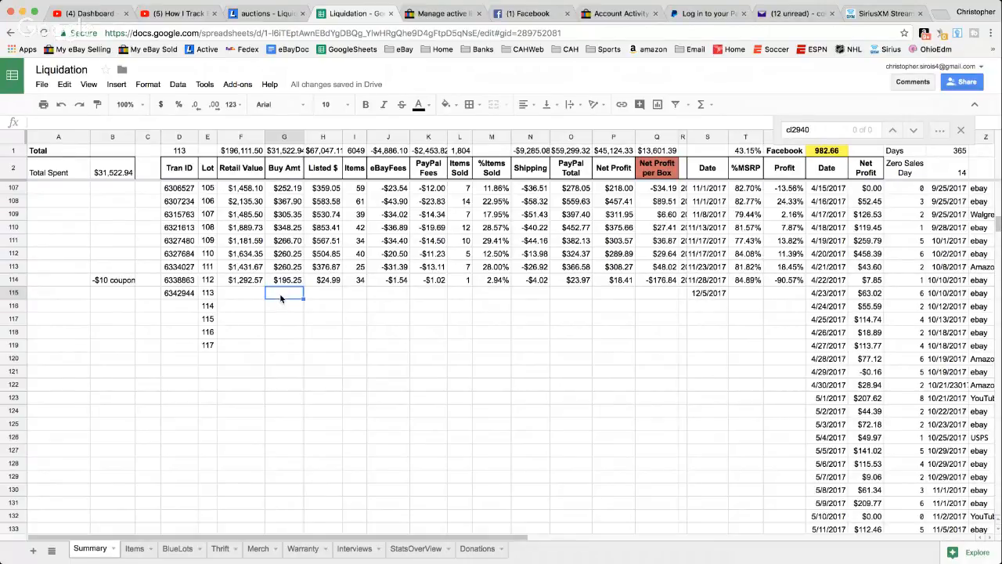
text(200)
click(284, 320)
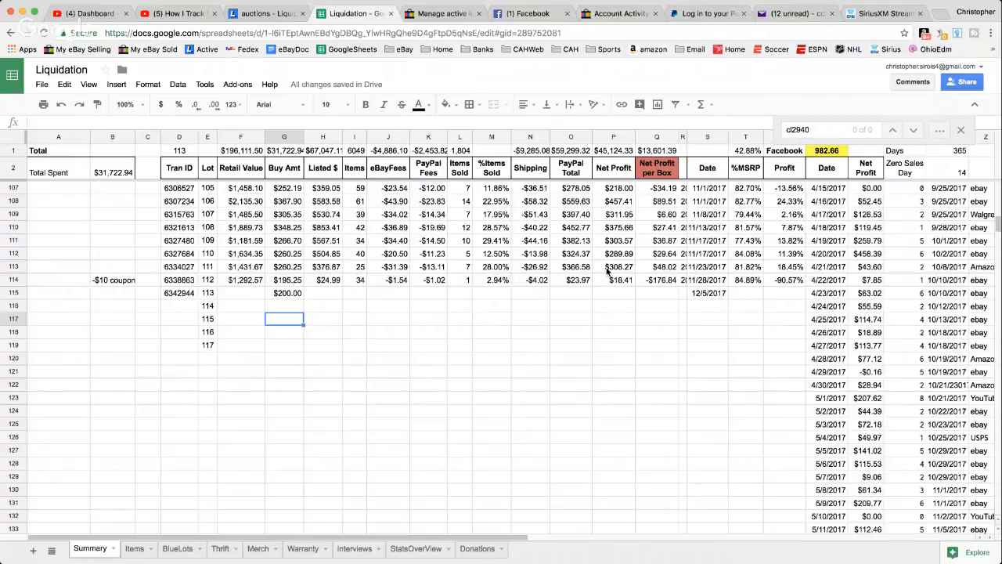
Step: Copy the Retail Value formula from lot 112 down to lot 113
click(255, 282)
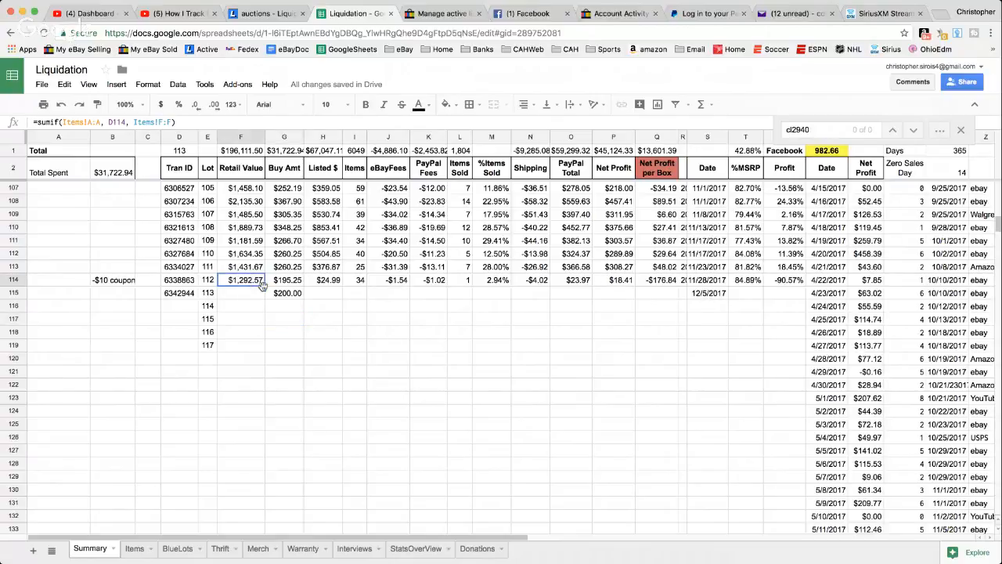
drag(265, 286, 257, 294)
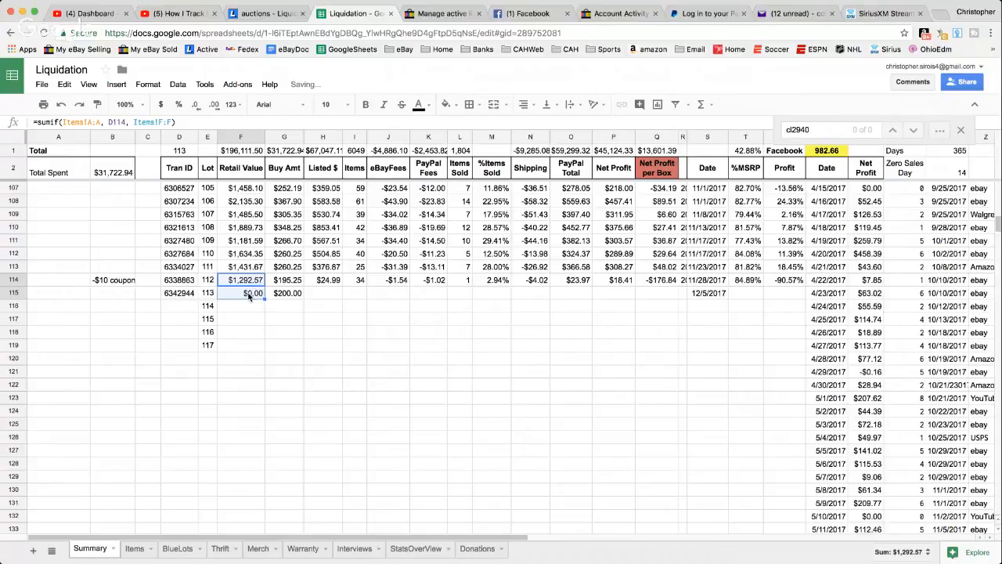
click(249, 295)
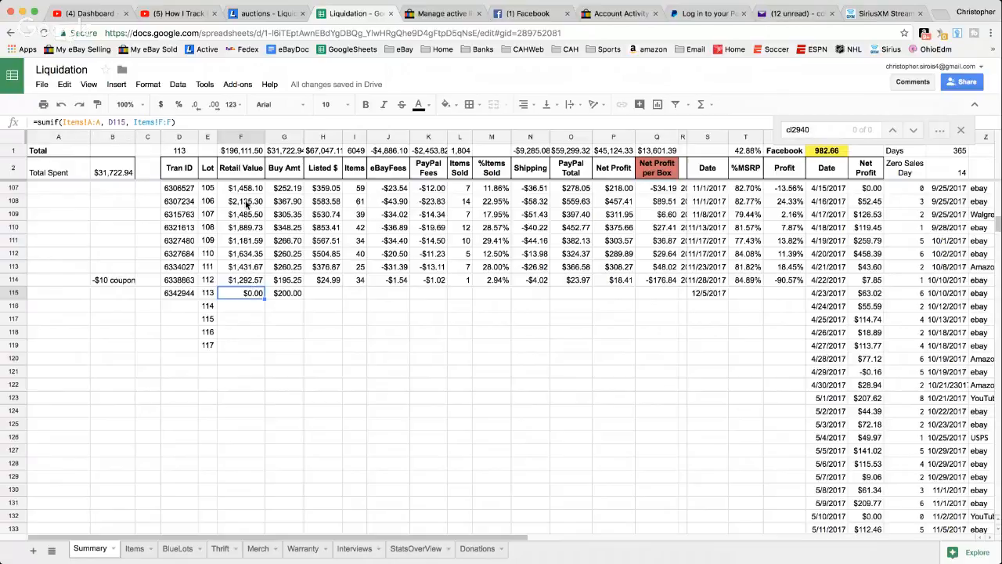
Step: Examine the Buy Amt and Listed $ cells of the recent lots and lot 111's formulas from Items through Net Profit per Box
click(300, 292)
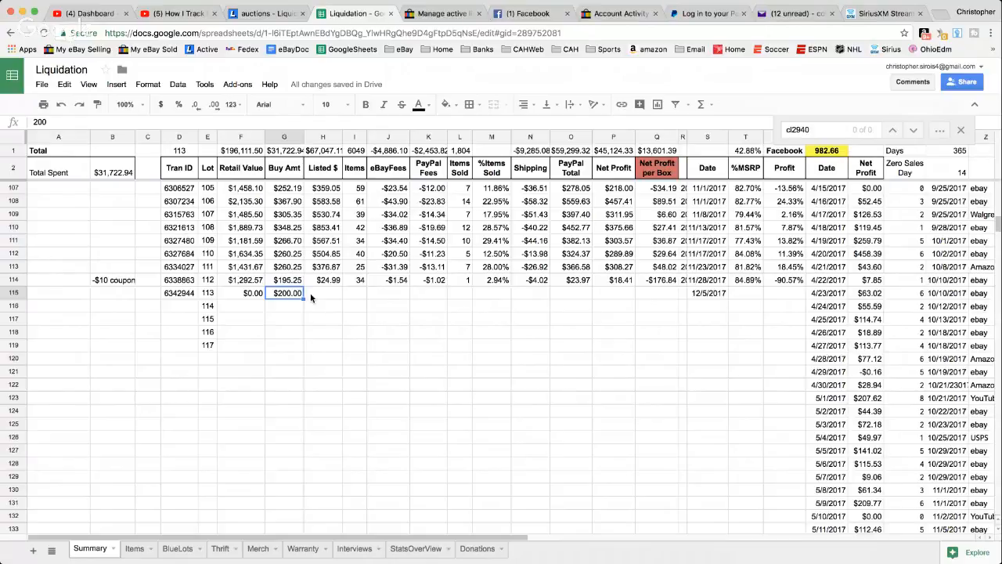
click(331, 285)
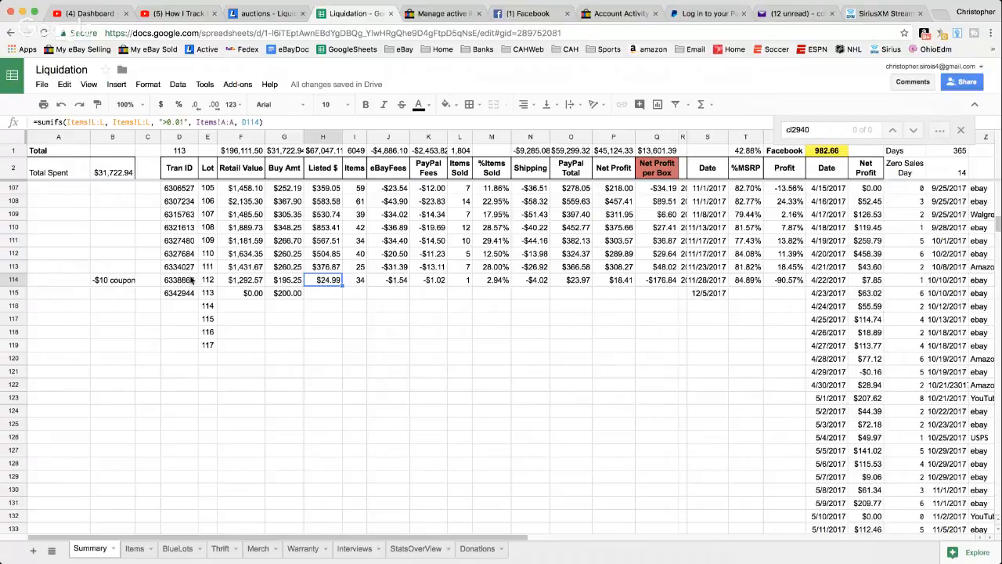
click(280, 283)
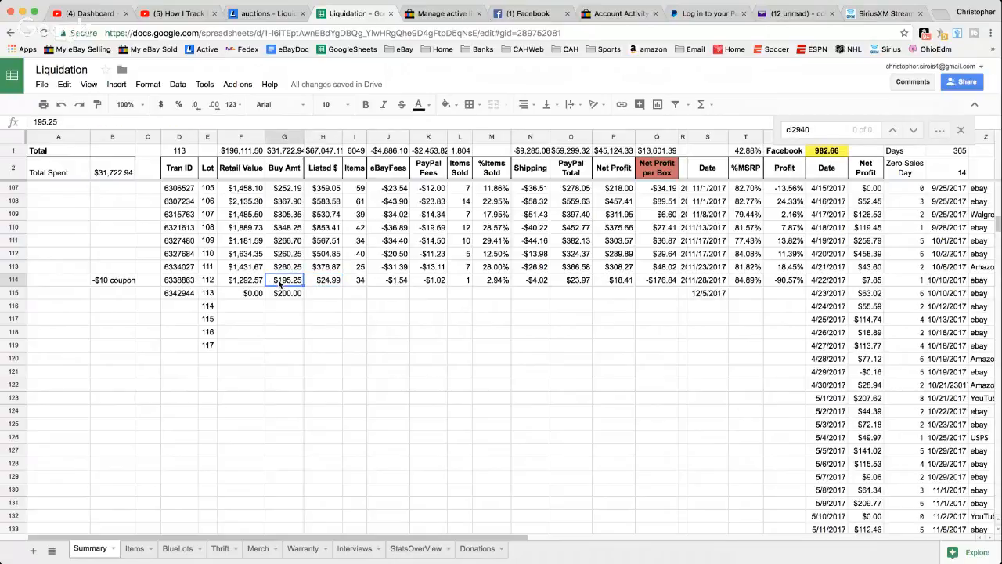
click(320, 283)
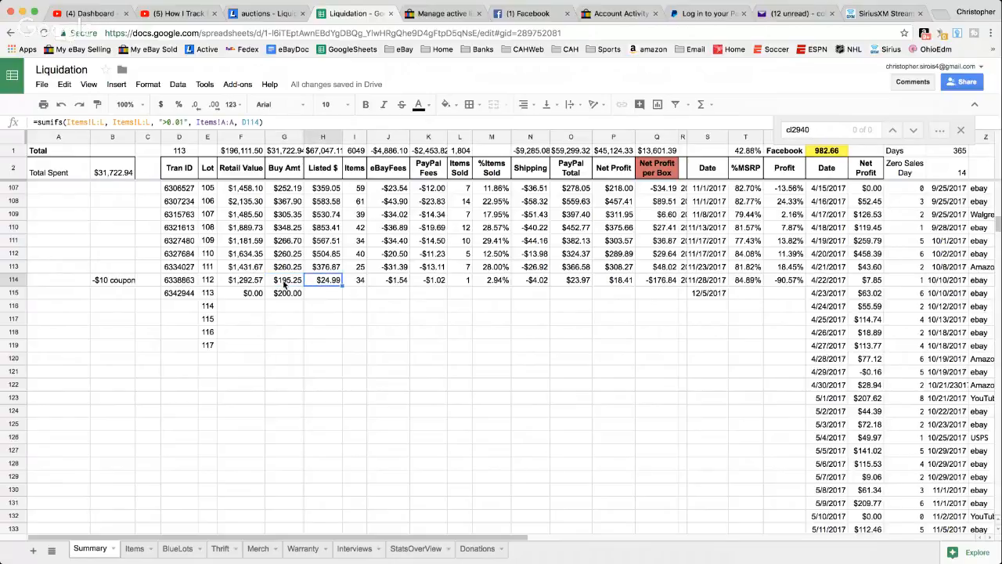
click(325, 268)
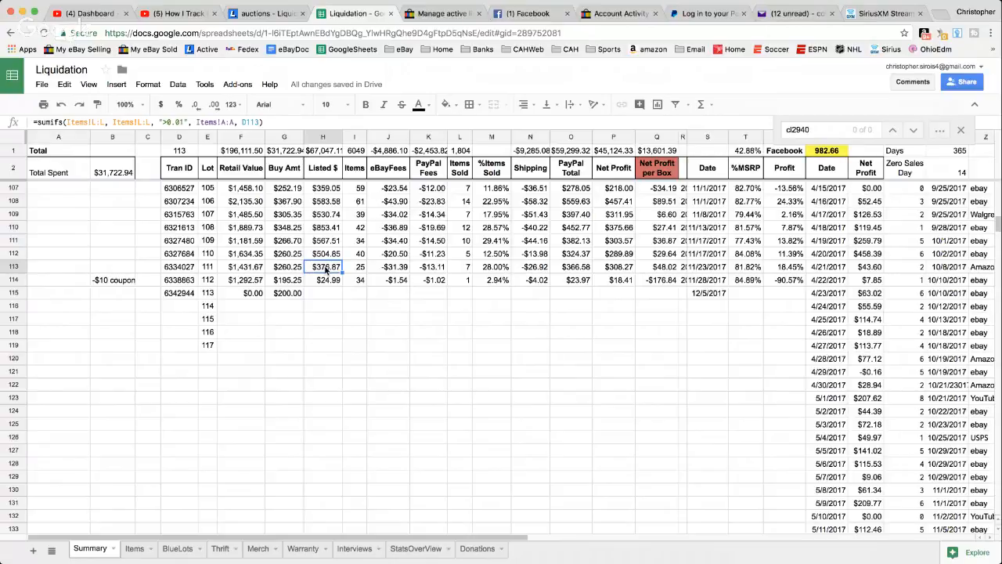
click(360, 269)
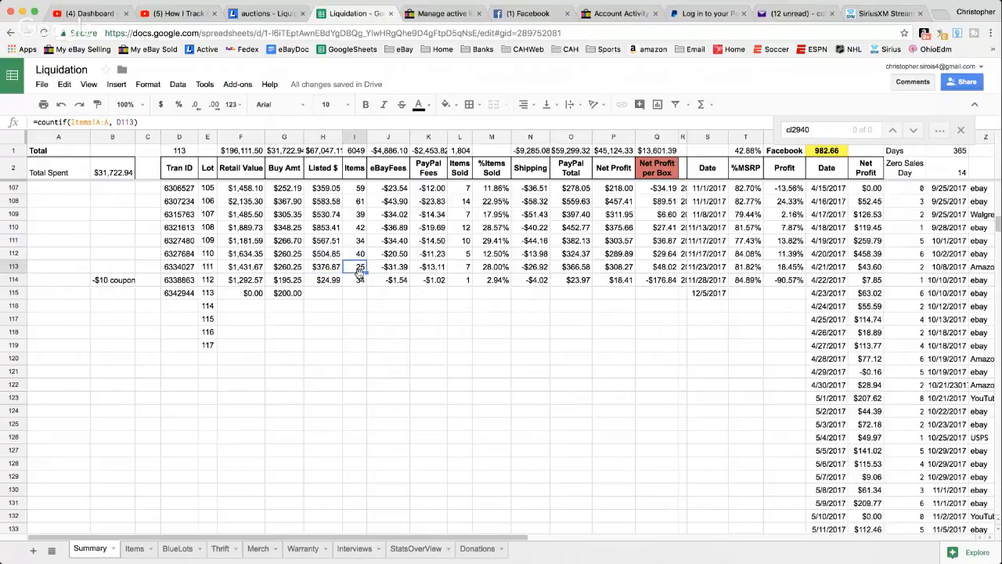
click(398, 270)
click(423, 271)
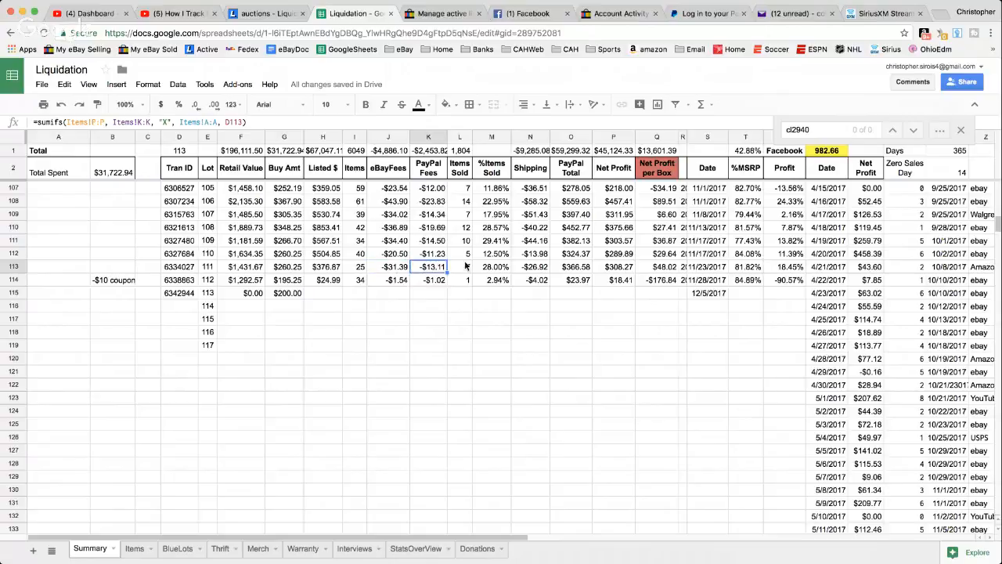
click(465, 266)
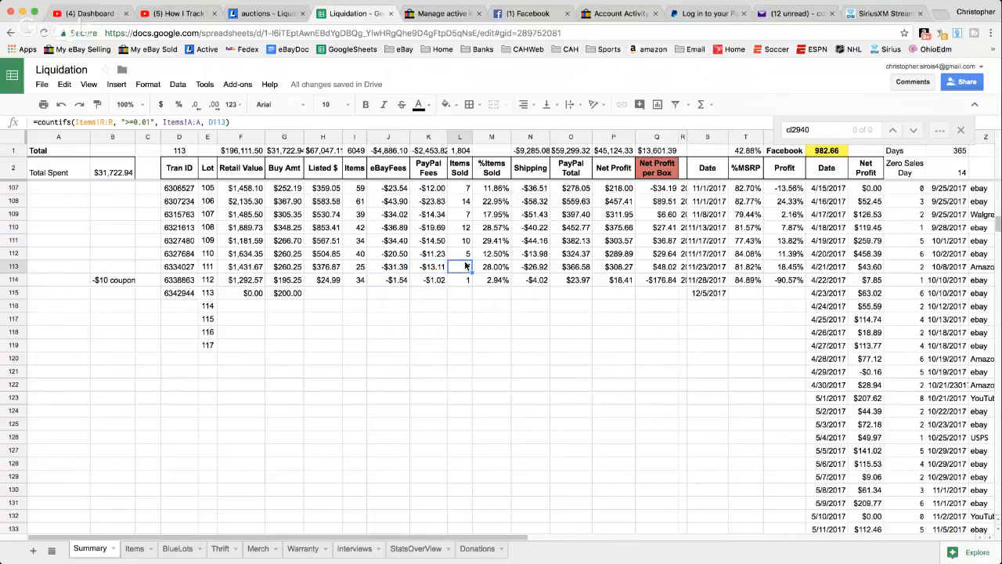
click(492, 270)
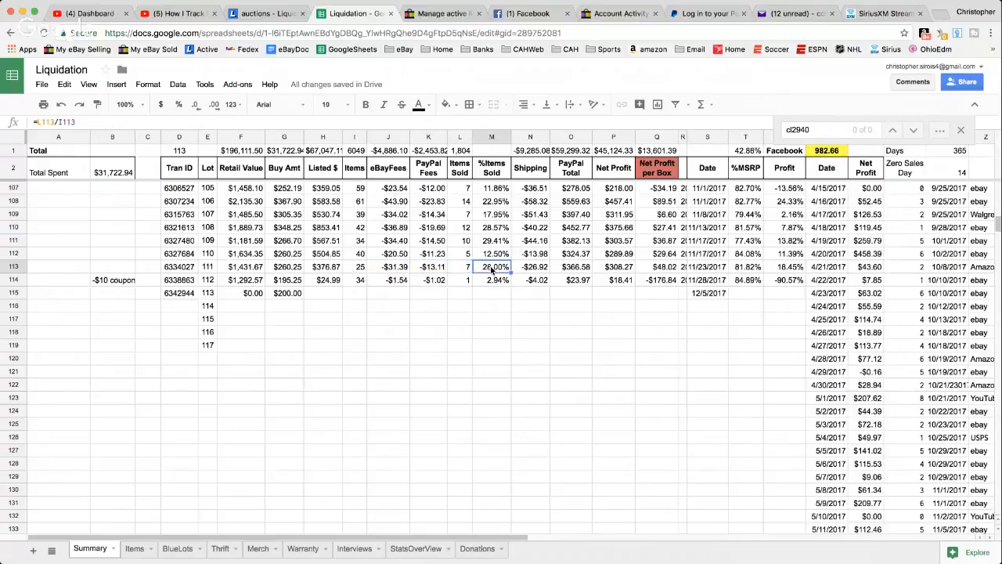
click(540, 272)
click(570, 271)
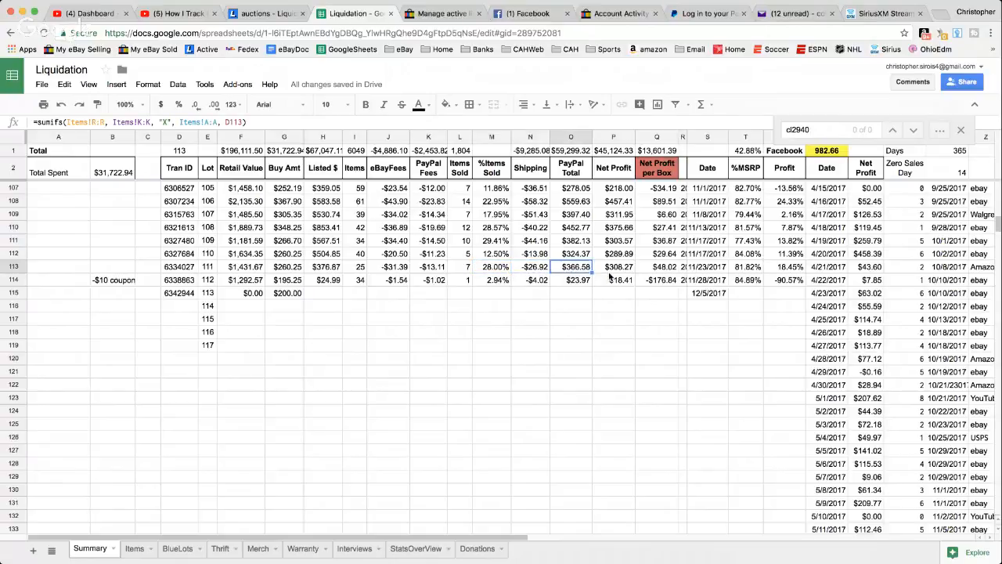
click(612, 271)
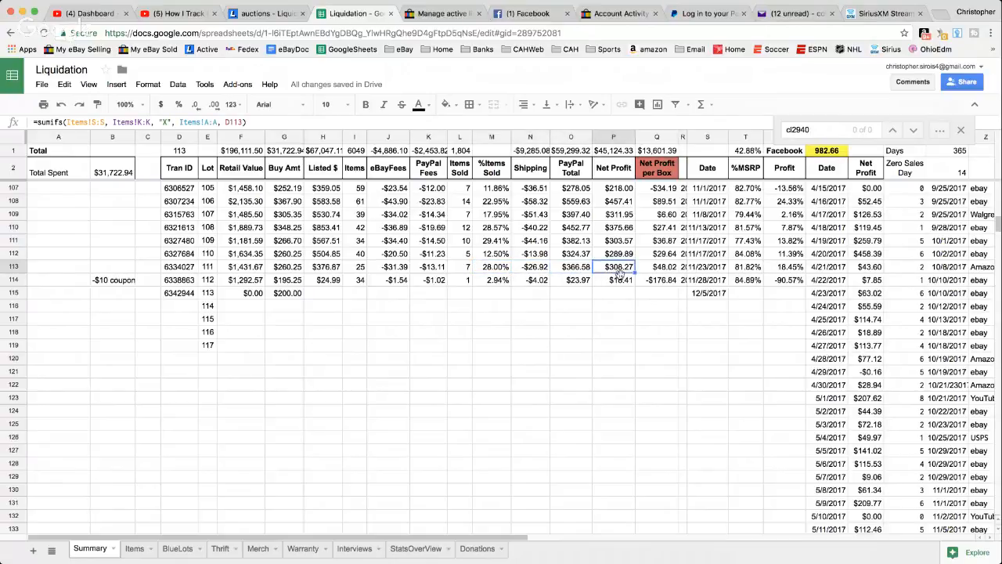
click(652, 271)
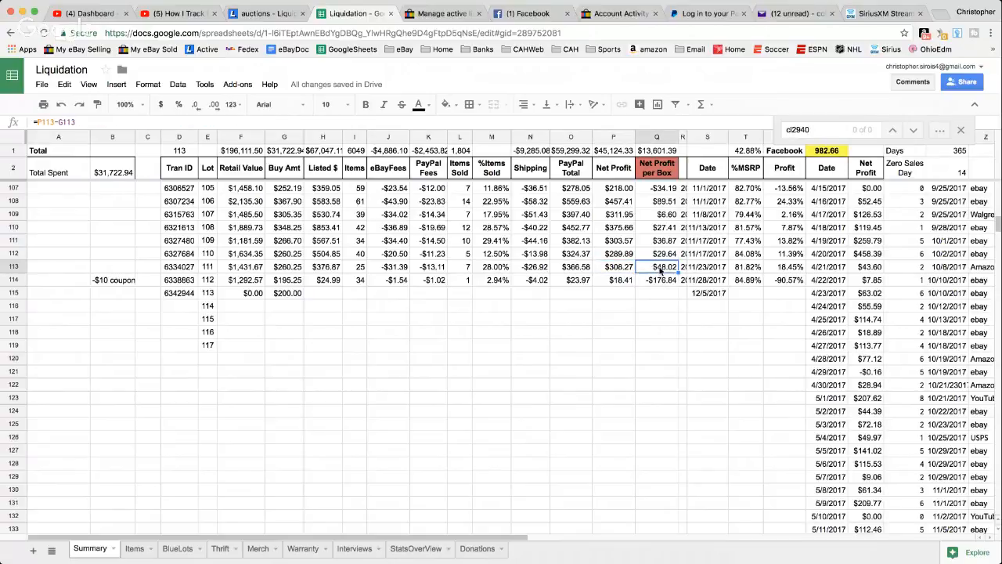
Step: Review the recent lots' Net Profit per Box values, lot 113's purchase date, and the Profit percentage formulas of lots 110 to 112
scroll(650, 210, down, 1)
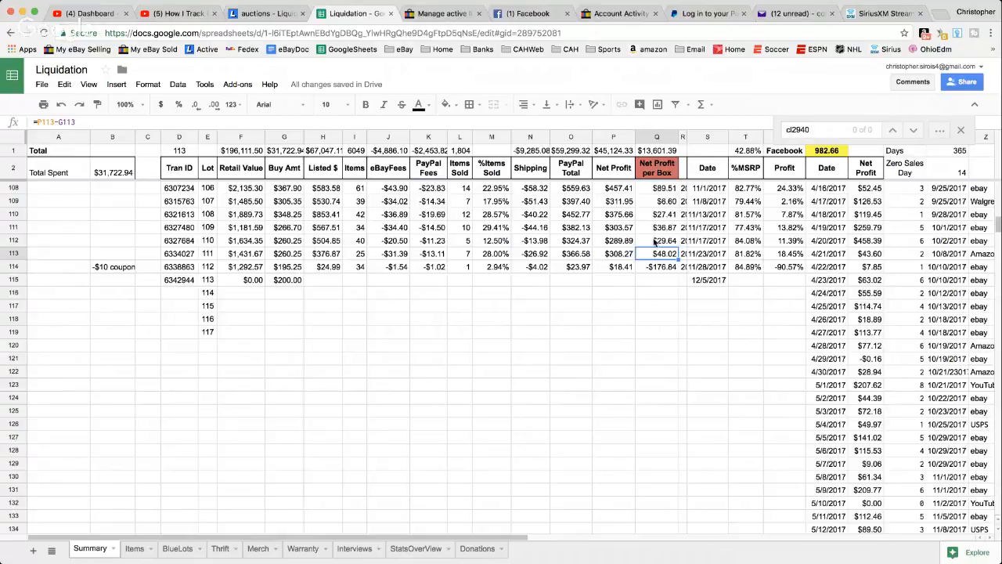
scroll(653, 242, up, 1)
scroll(654, 242, up, 2)
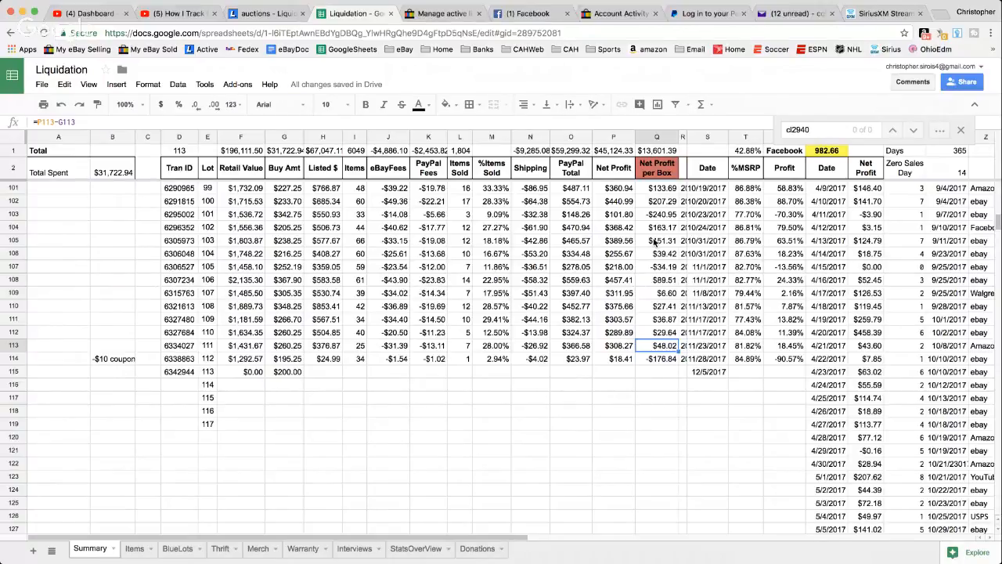
click(656, 216)
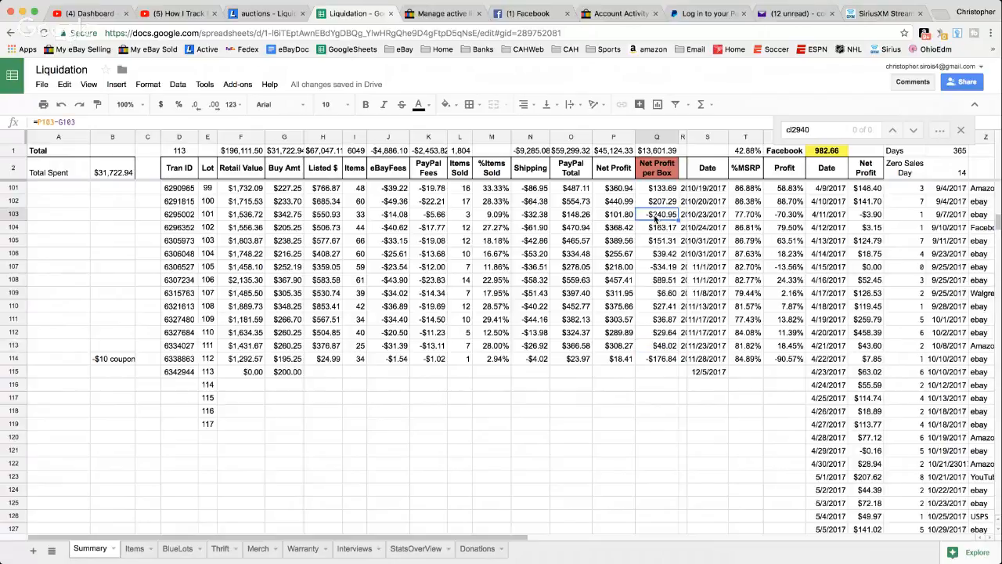
click(703, 377)
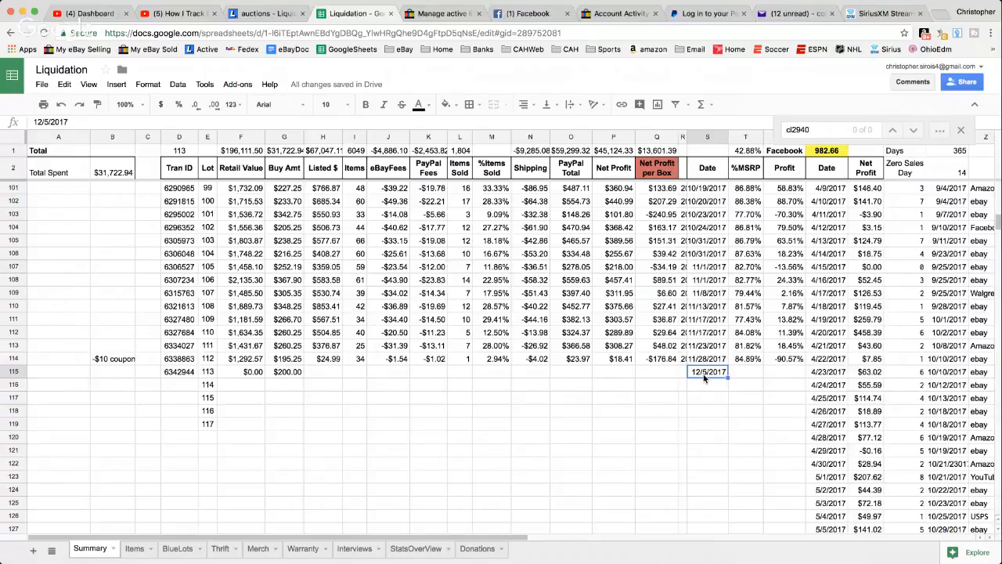
click(754, 357)
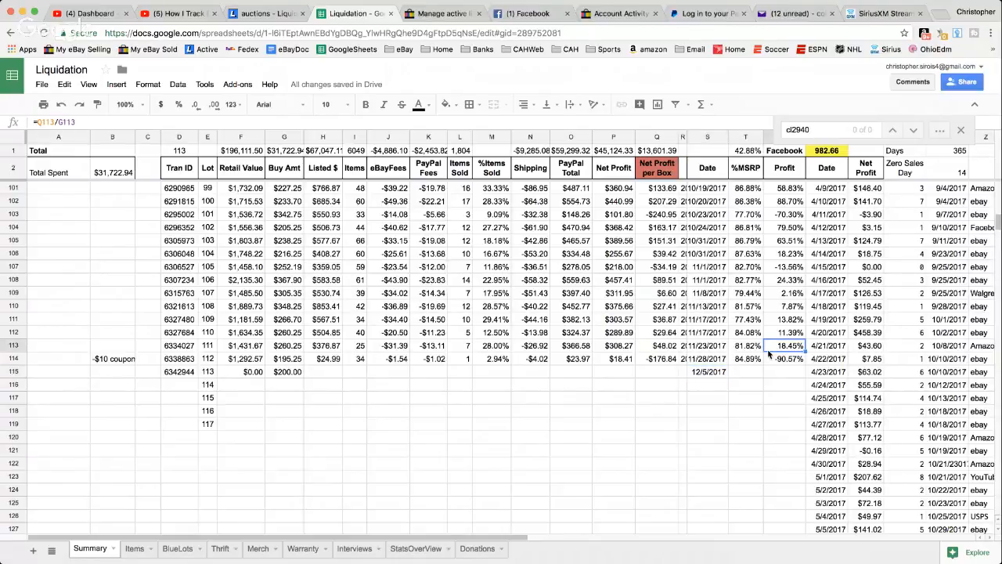
click(783, 361)
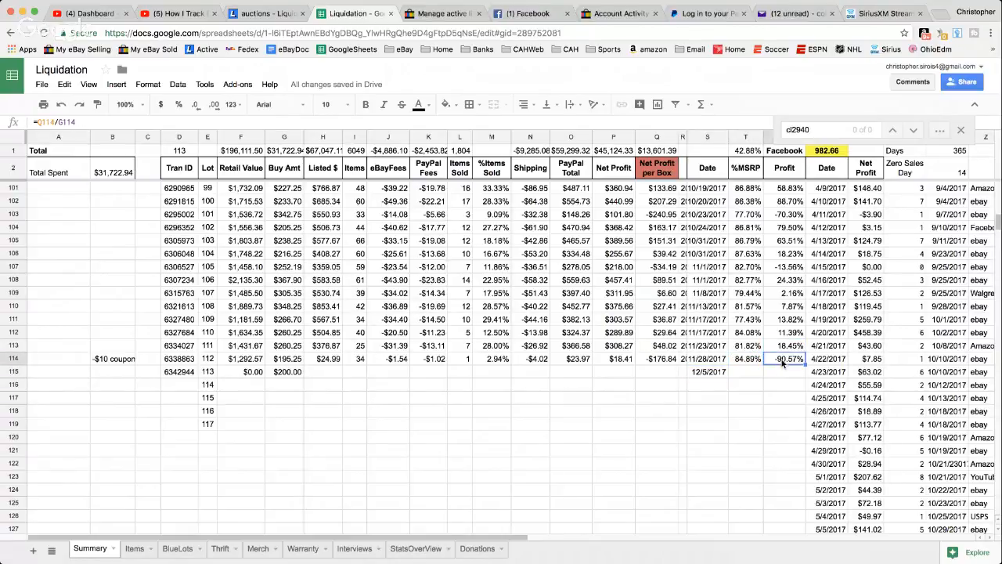
click(780, 335)
click(780, 347)
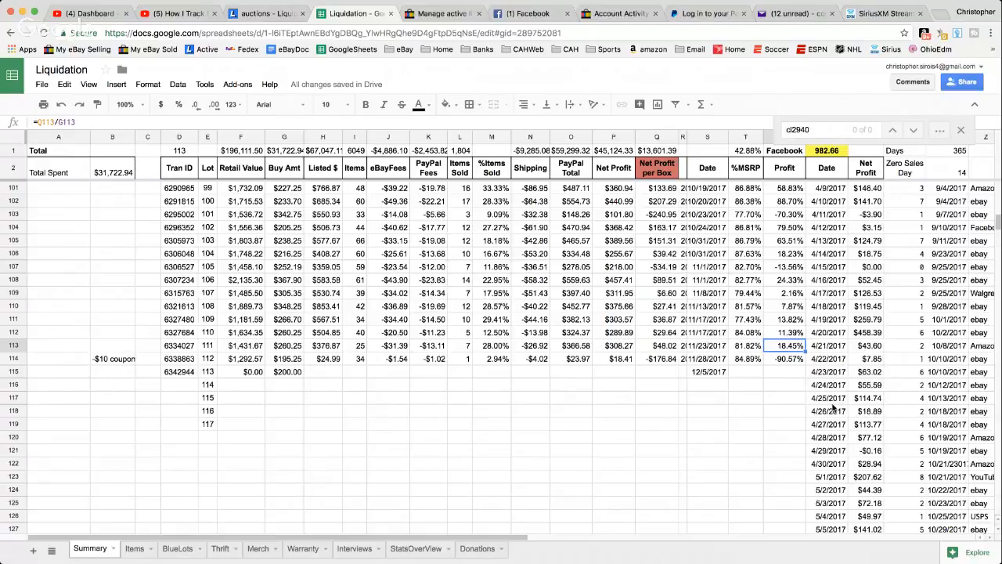
Step: Review the daily Date and Net Profit values on the Summary sheet and the COUNTIF formula behind the 6/29/2017 sales count
scroll(835, 407, down, 1)
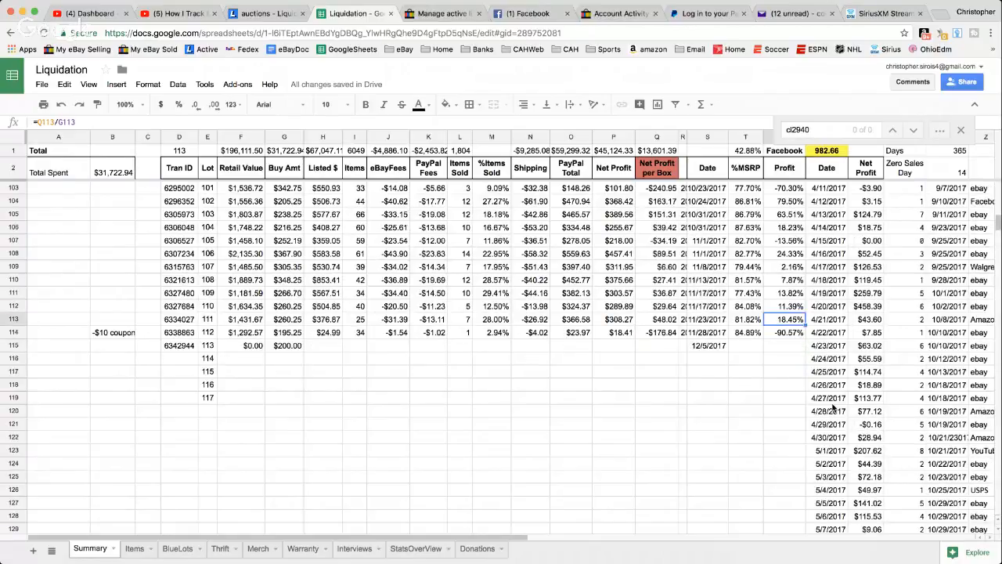
scroll(834, 407, down, 20)
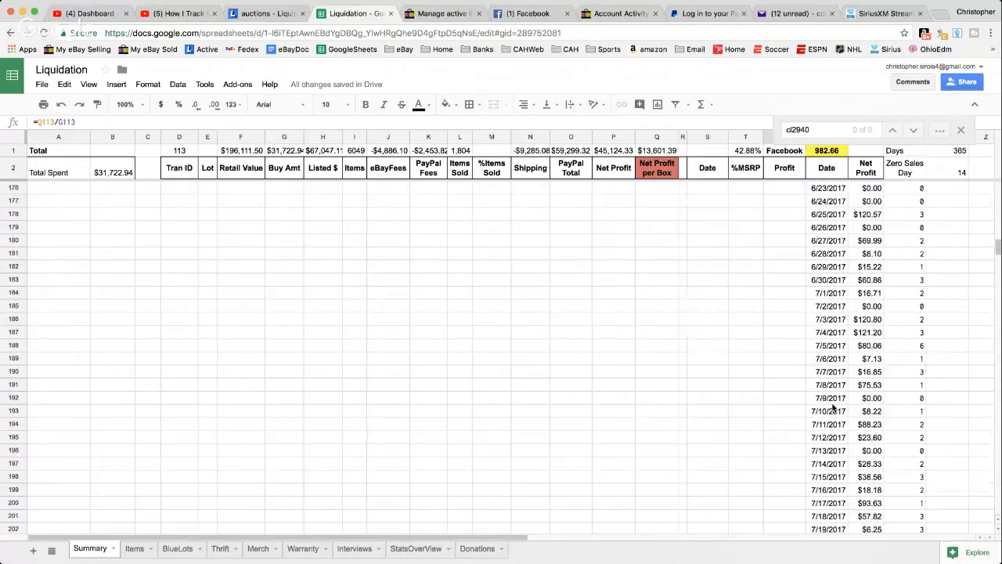
click(832, 403)
scroll(834, 406, down, 3)
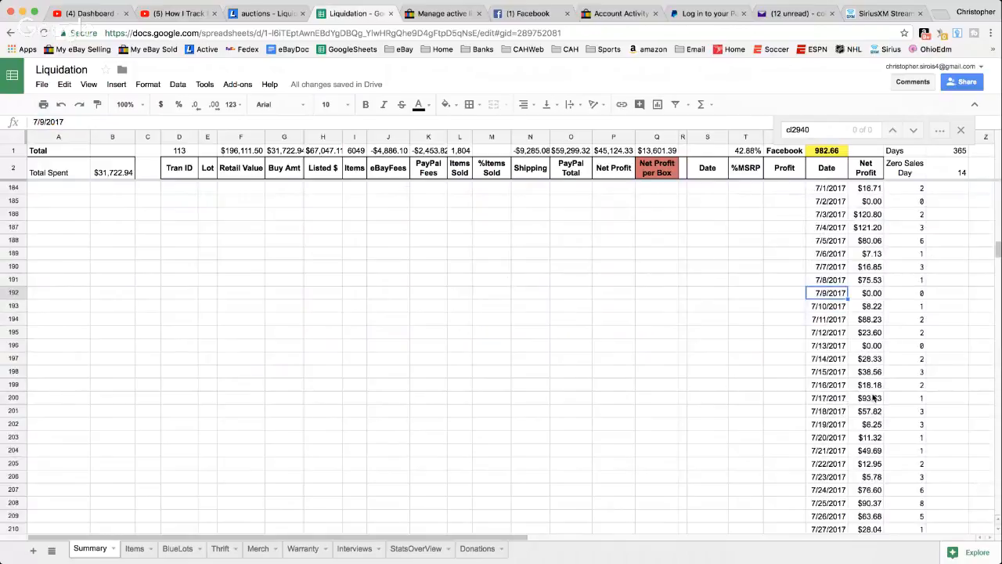
scroll(833, 442, down, 2)
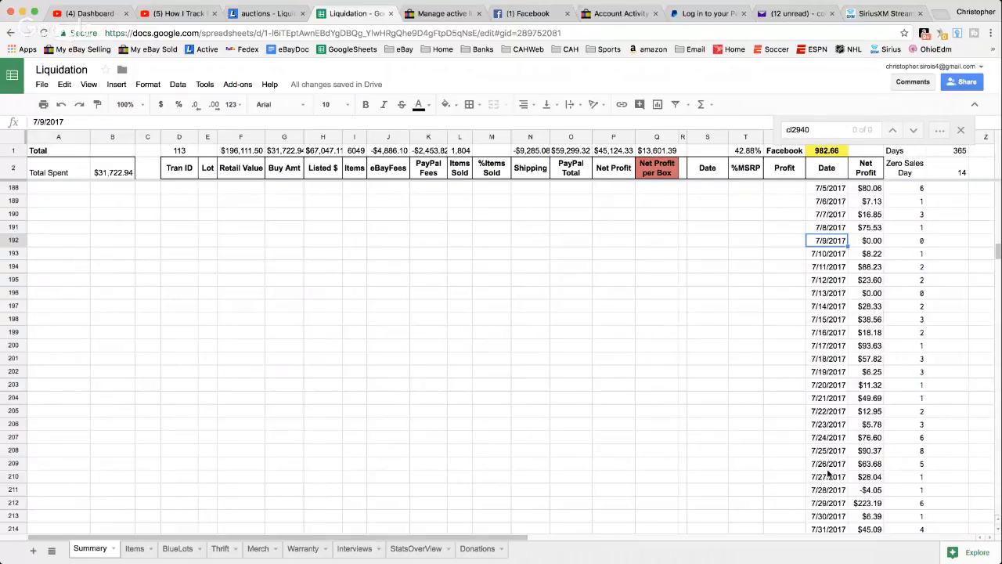
scroll(830, 474, up, 5)
scroll(829, 473, up, 5)
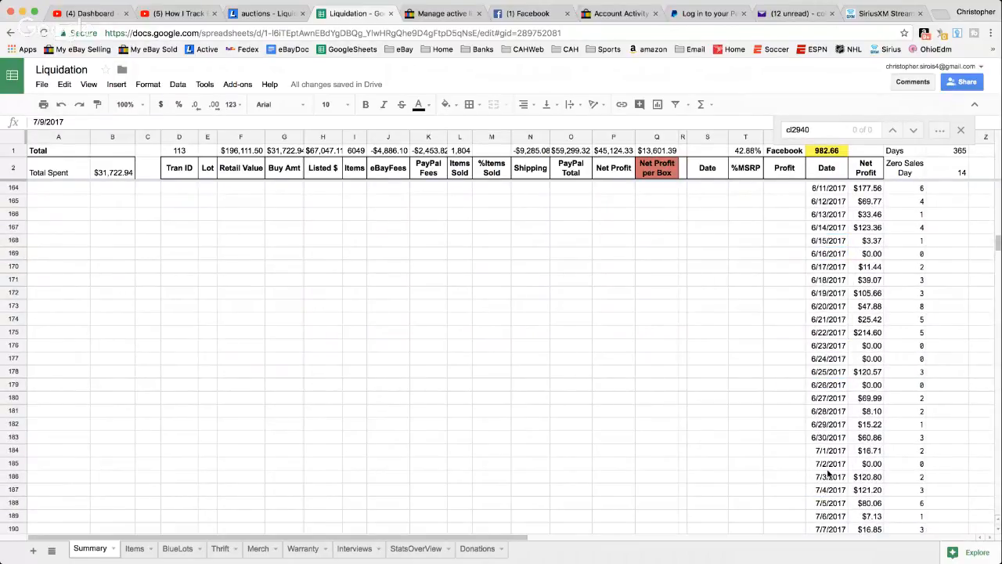
click(909, 428)
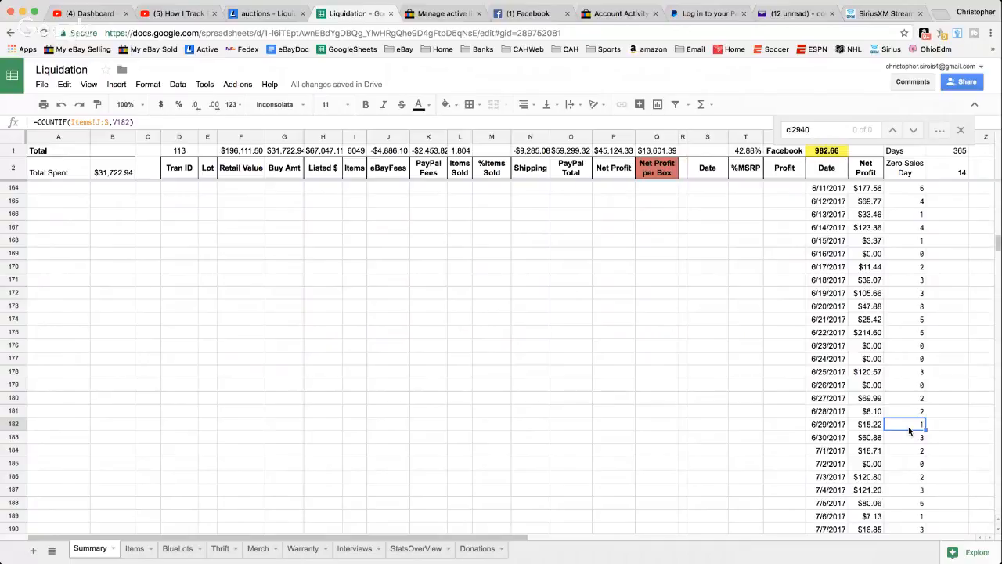
scroll(505, 332, up, 15)
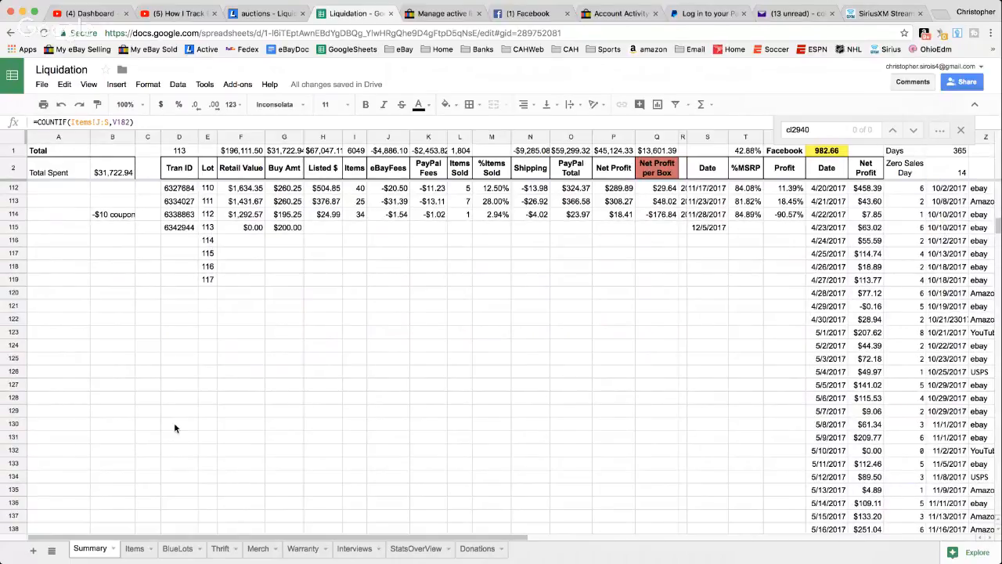
Step: Switch to the Items sheet and look through lot 112's products from its last row back to its first
click(133, 551)
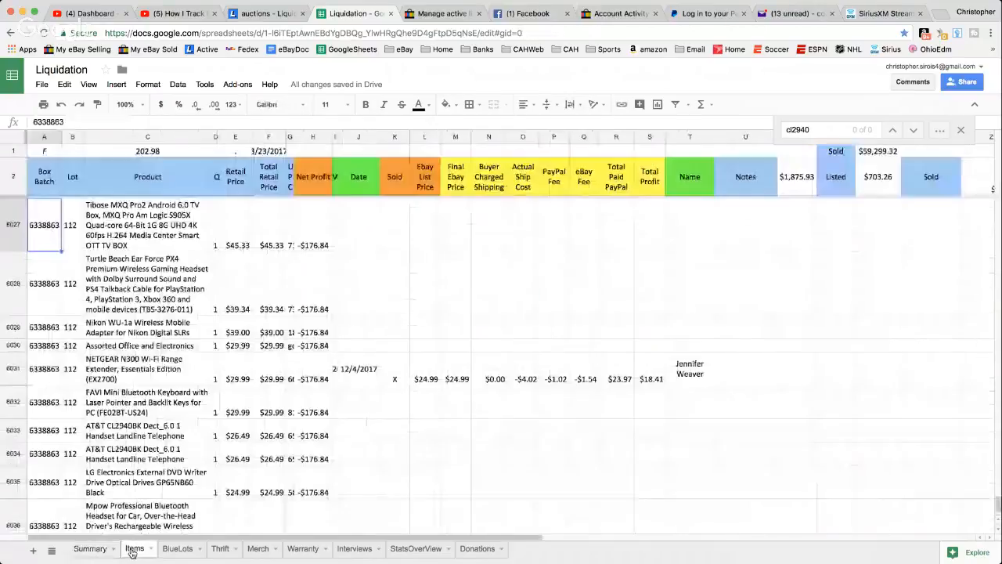
click(141, 327)
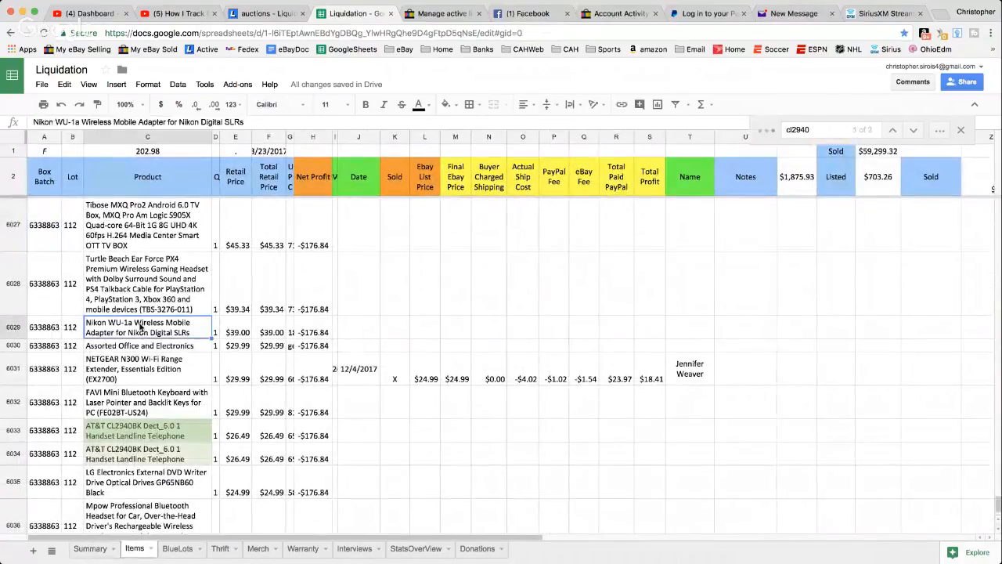
key(super+Down)
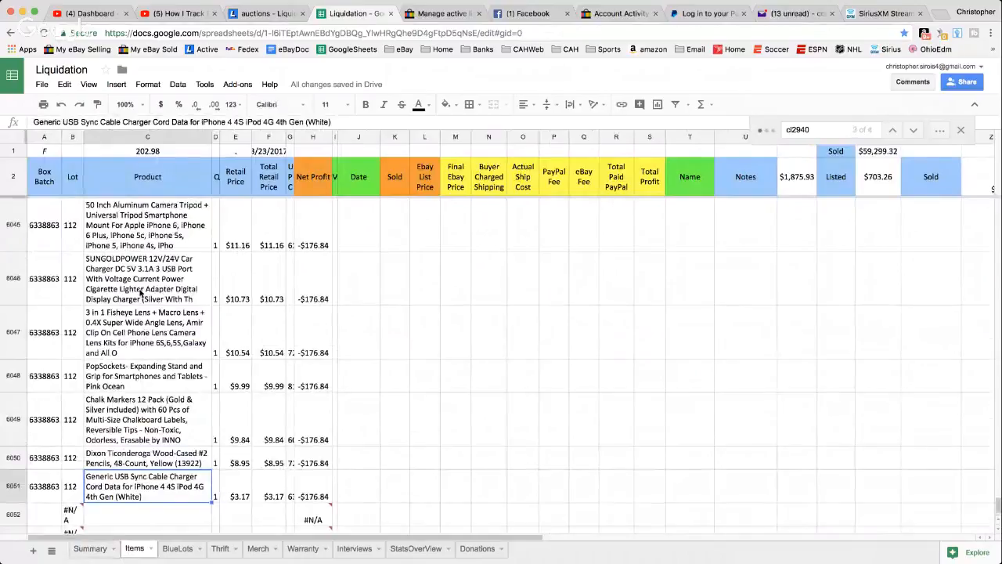
scroll(142, 293, up, 7)
scroll(142, 293, up, 10)
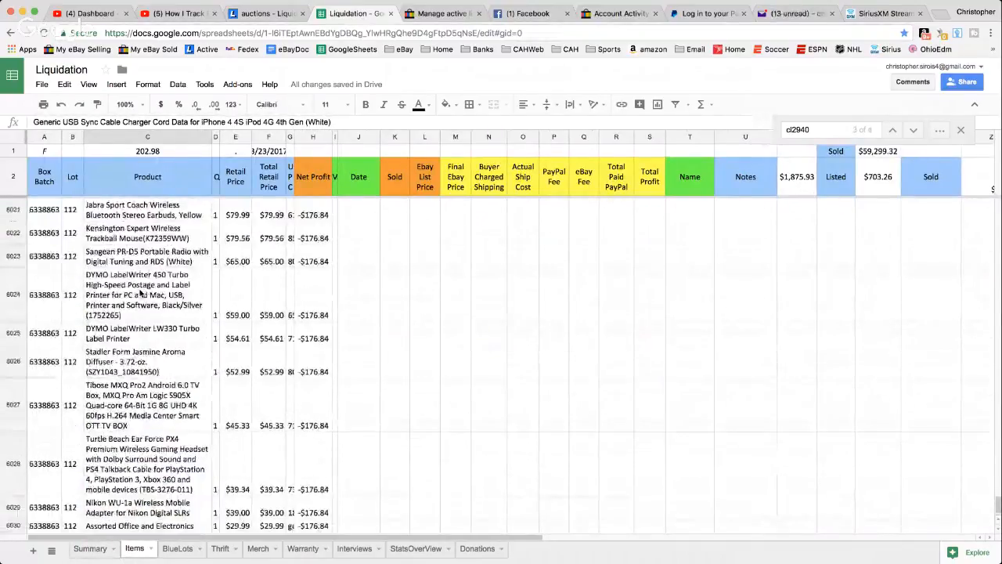
scroll(141, 293, down, 2)
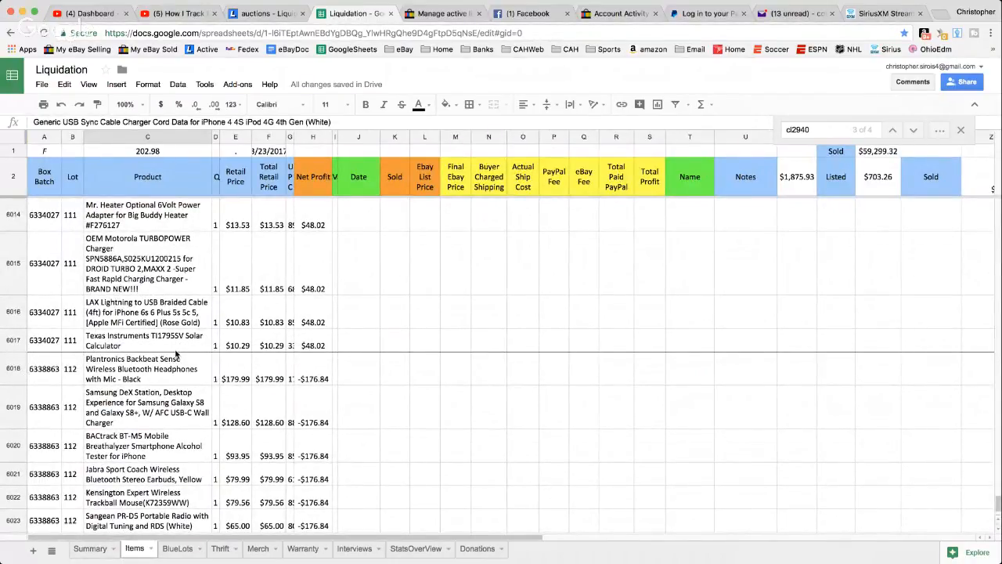
Step: Compare the Box Batch entry with the Lot lookup formula for the Plantronics headphones, lot 112's first item
click(73, 376)
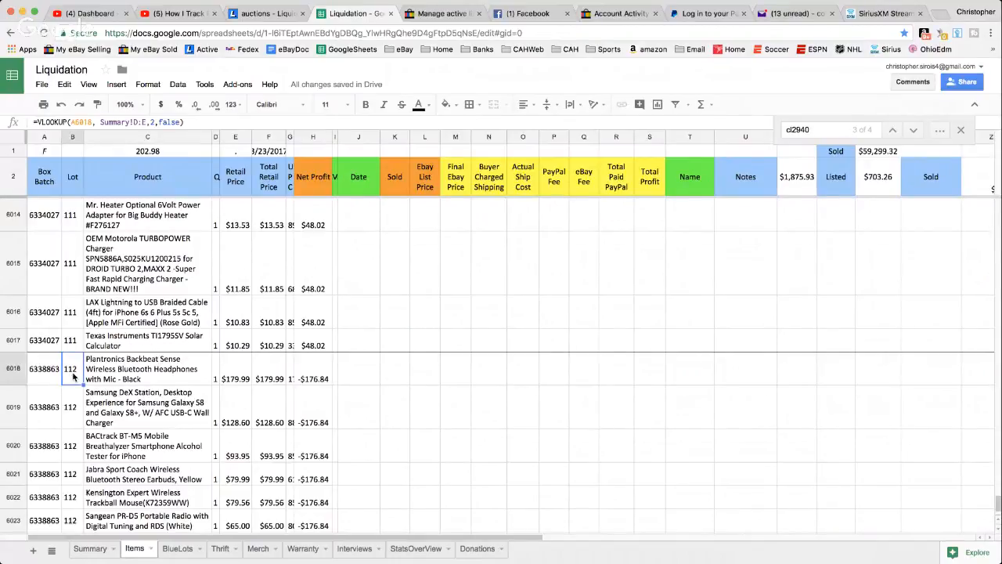
click(49, 374)
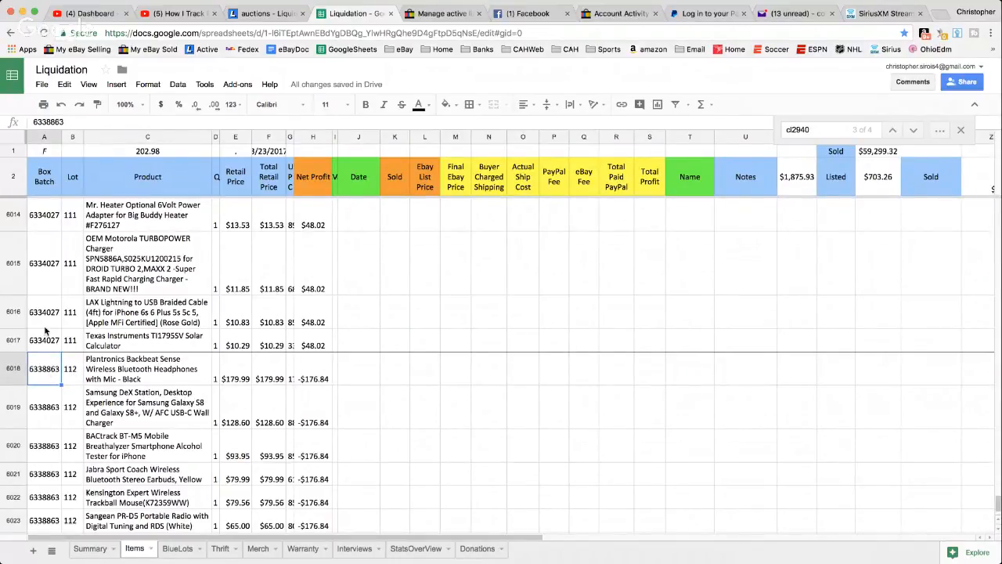
click(71, 379)
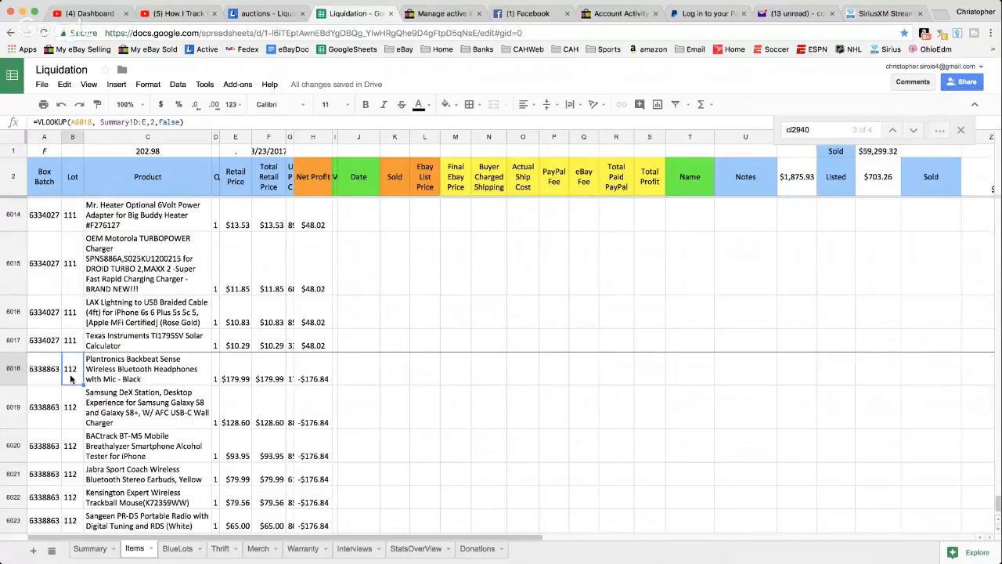
click(49, 379)
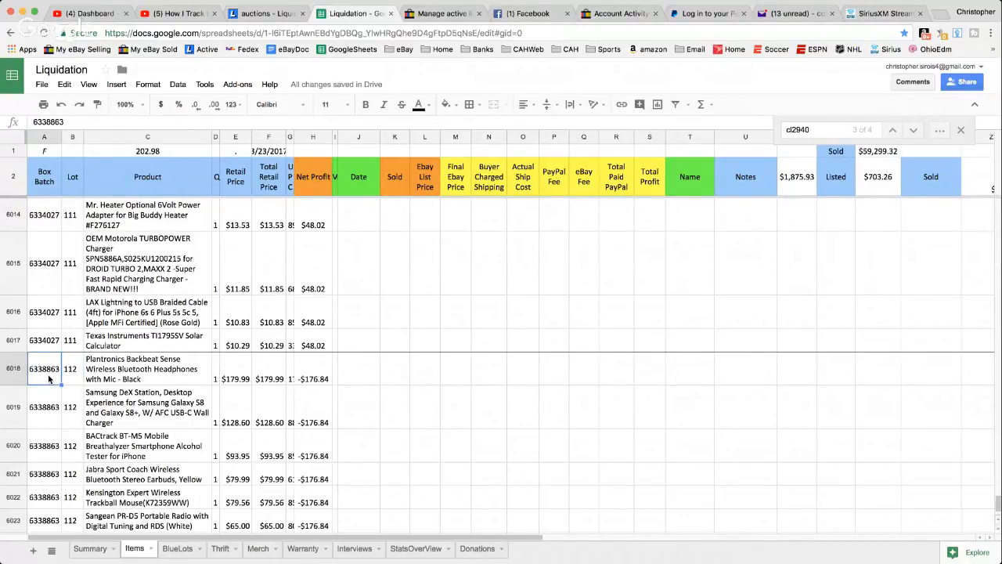
click(75, 368)
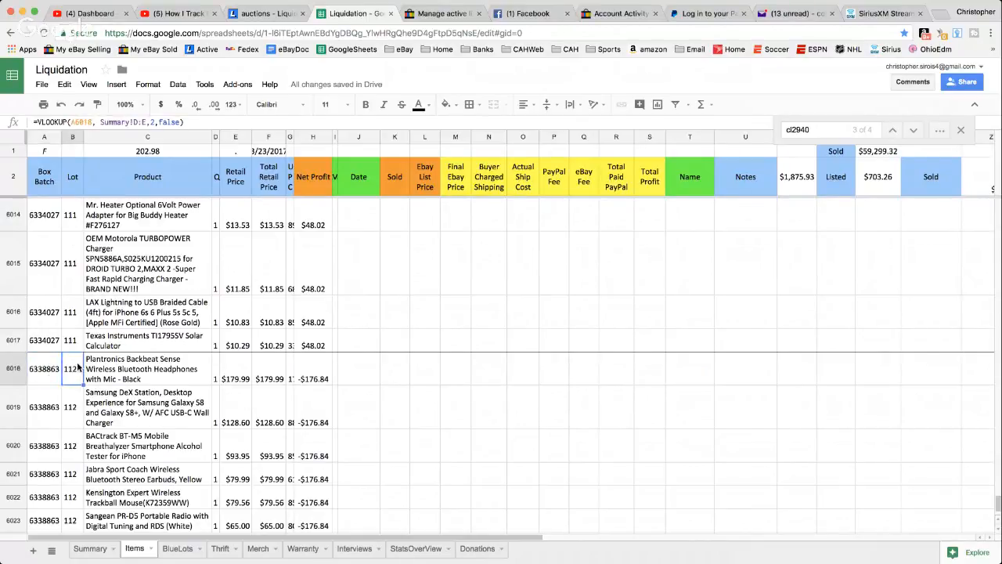
click(35, 375)
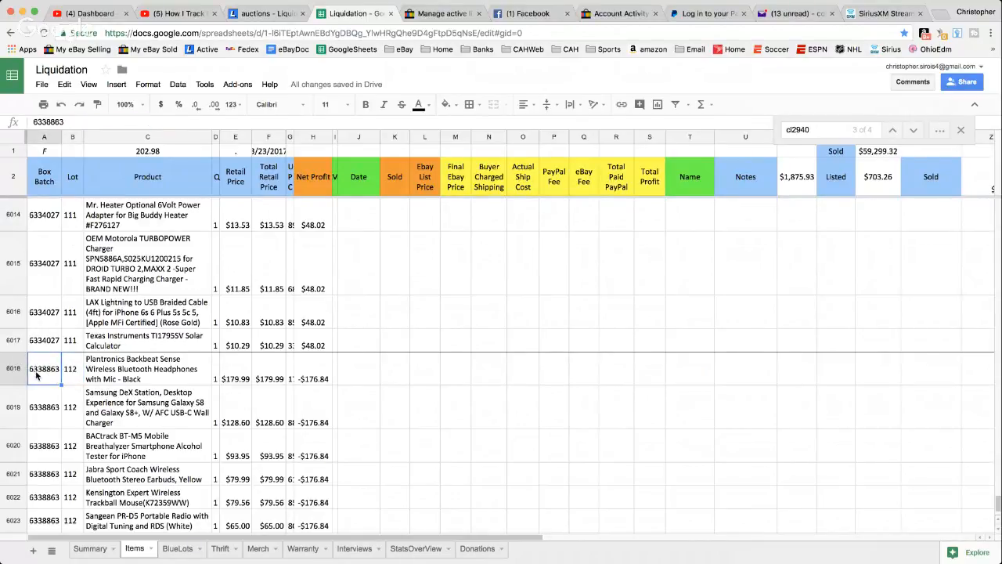
Step: Examine lot 112's manifest data from Product through UPC, including the Samsung DeX Station's product name and UPC
click(105, 381)
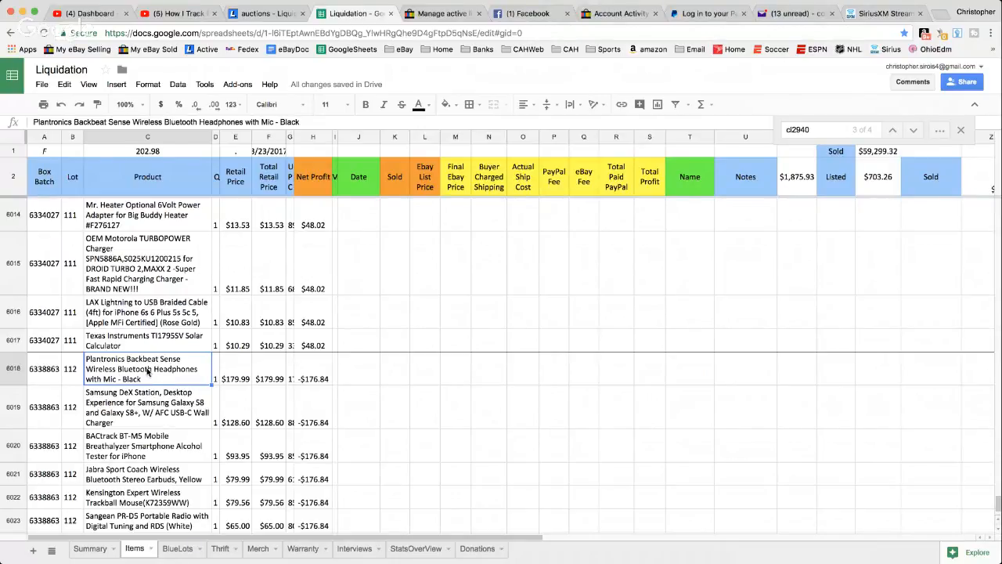
drag(147, 371, 288, 502)
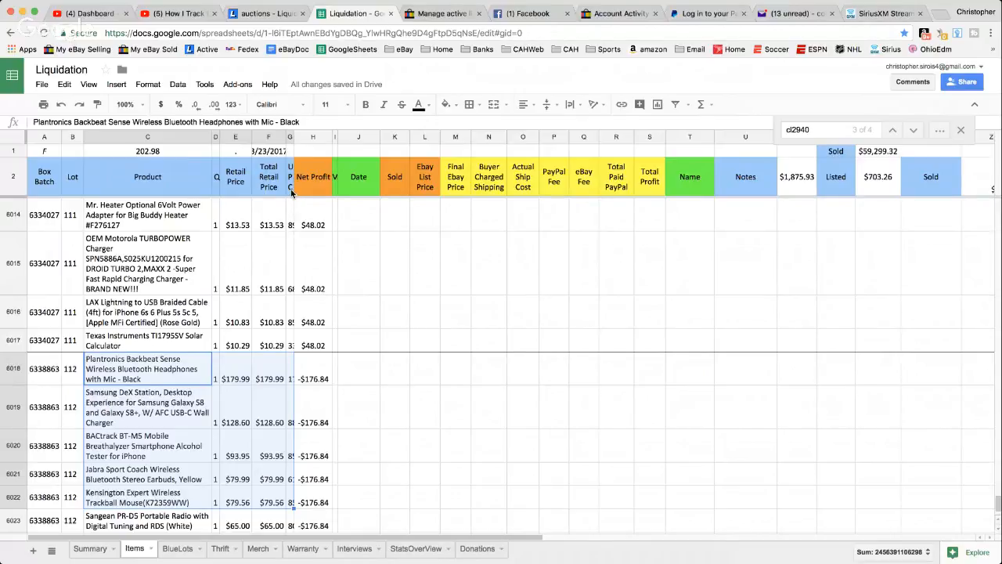
click(186, 400)
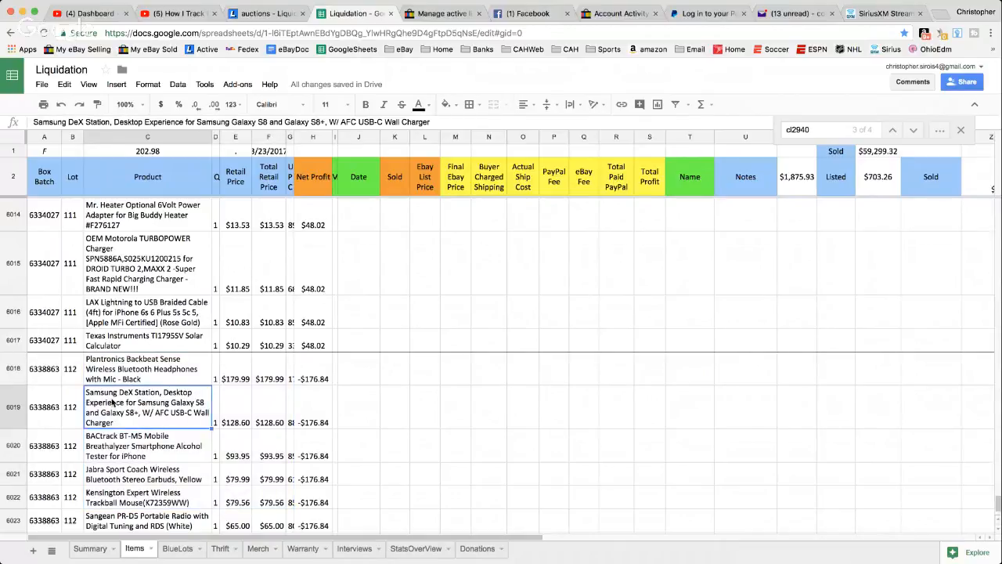
click(291, 419)
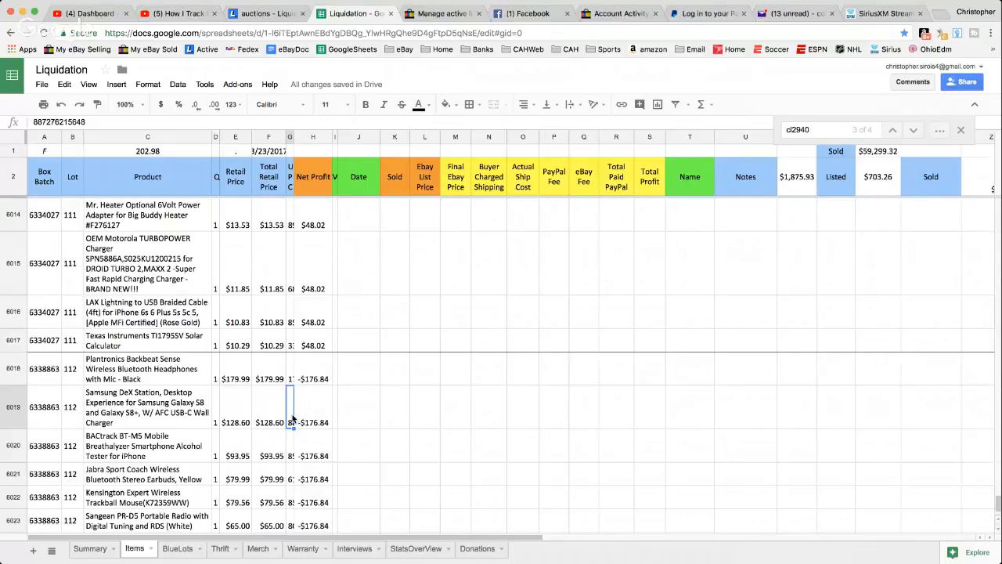
Step: Examine the Net Profit lookup formulas of lot 112's items, including the Samsung DeX Station and the Sangean radio
click(306, 420)
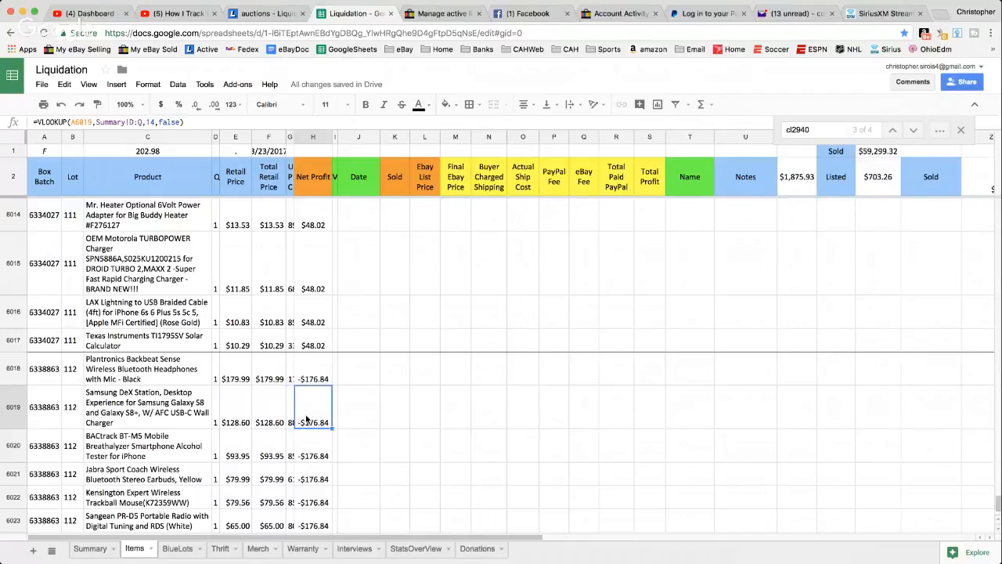
scroll(307, 420, down, 2)
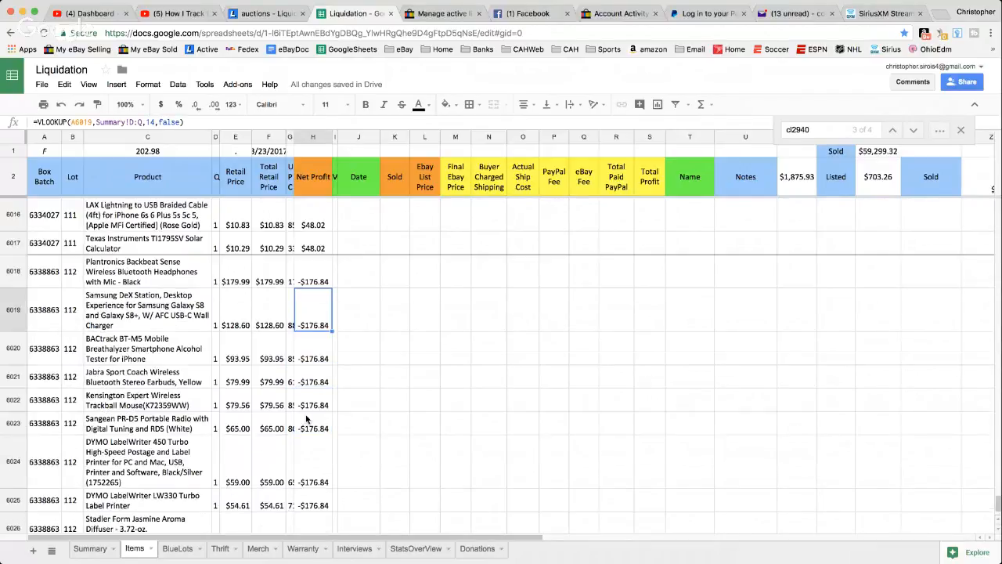
scroll(307, 421, down, 1)
click(312, 368)
scroll(307, 366, down, 6)
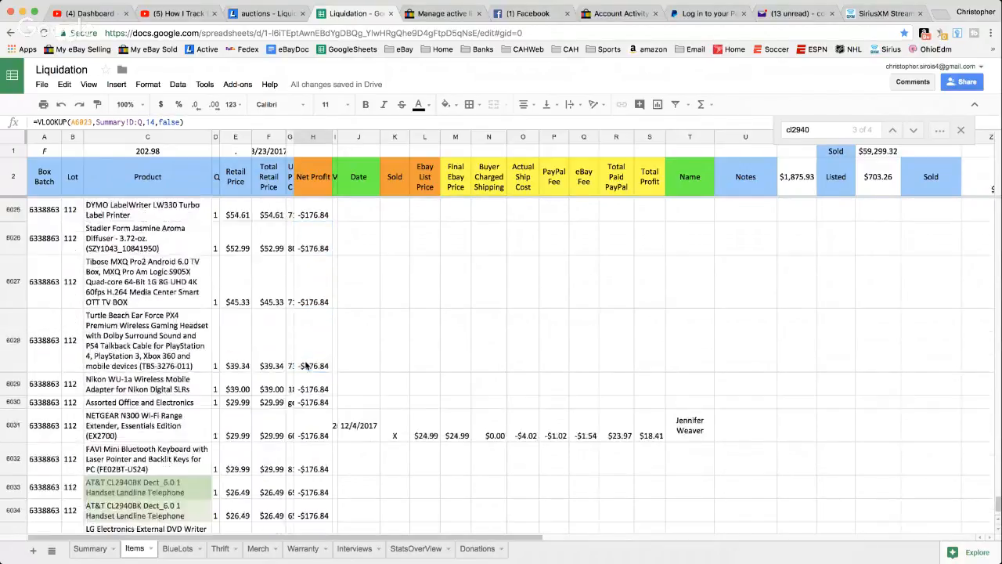
scroll(305, 364, up, 3)
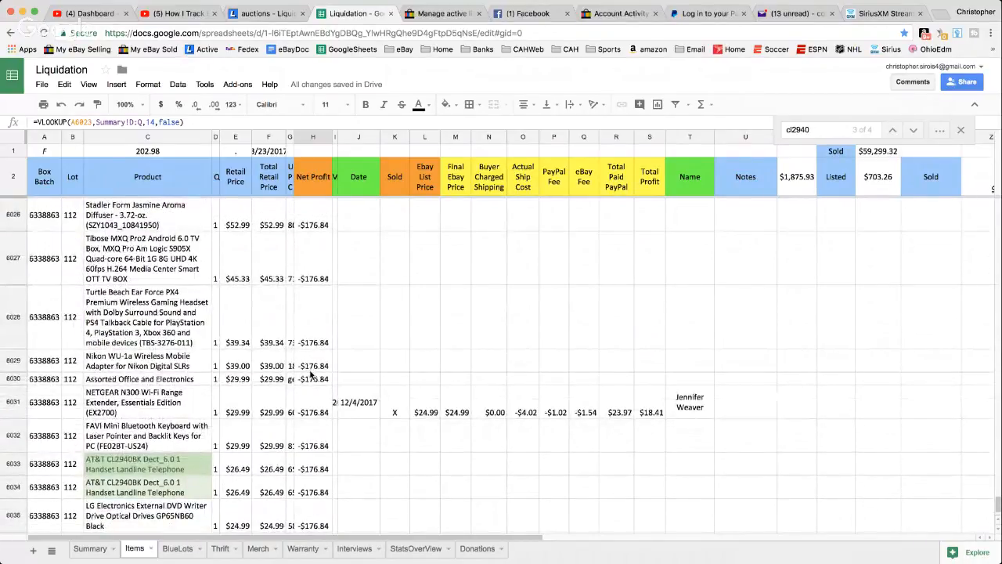
Step: Examine the sale date and buyer name recorded for lot 112's NETGEAR range extender
click(365, 368)
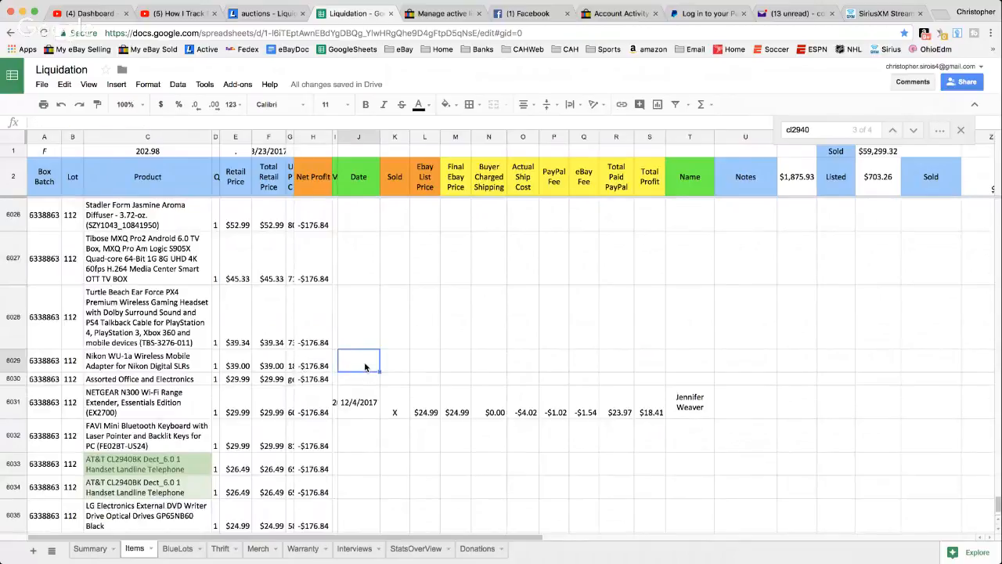
click(365, 404)
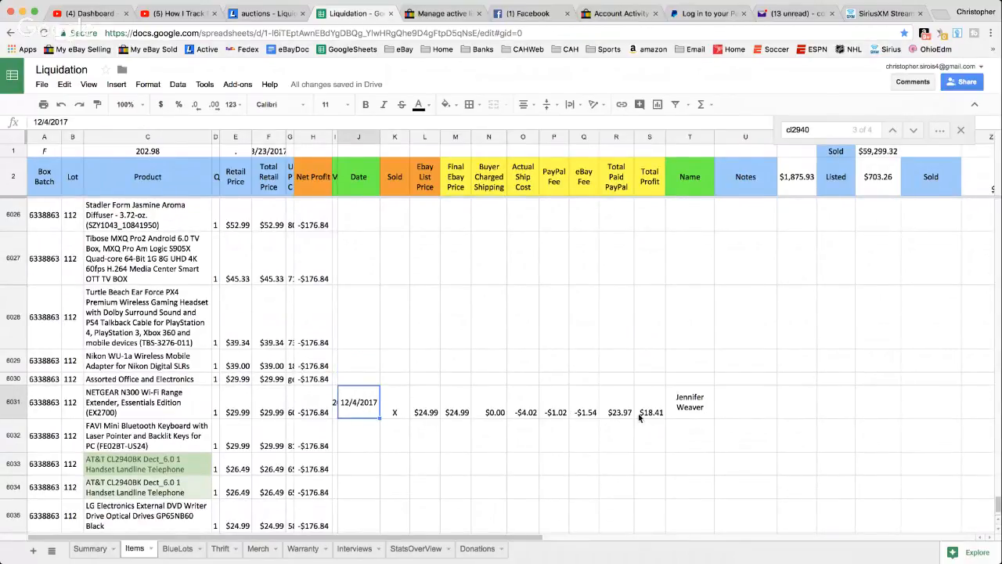
click(682, 405)
click(344, 403)
Step: Record a sale of lot 112's Nikon WU-1a adapter with date 12/5/2017, X in Sold and an eBay List Price of 5
click(350, 356)
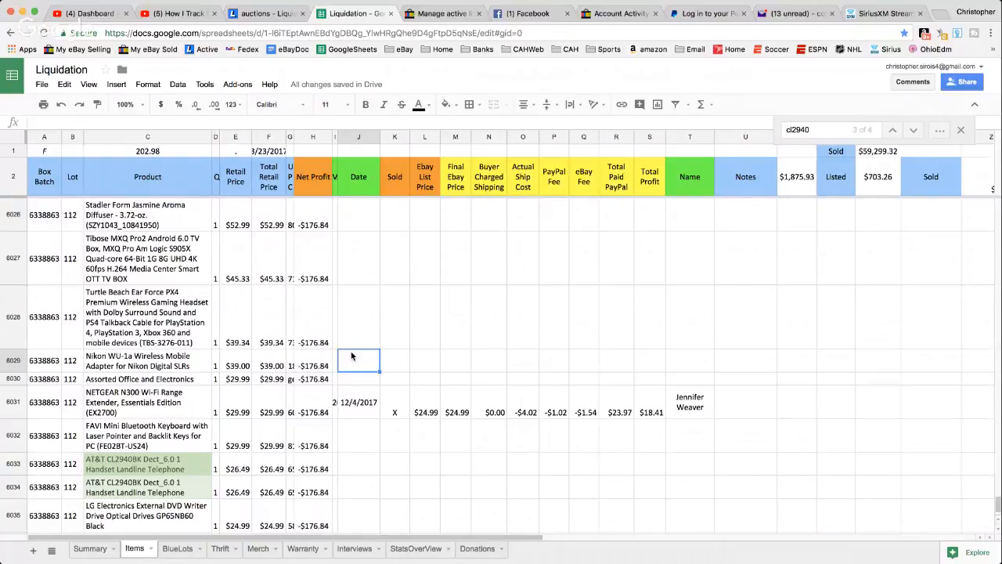
text(12/5/2017)
key(Tab)
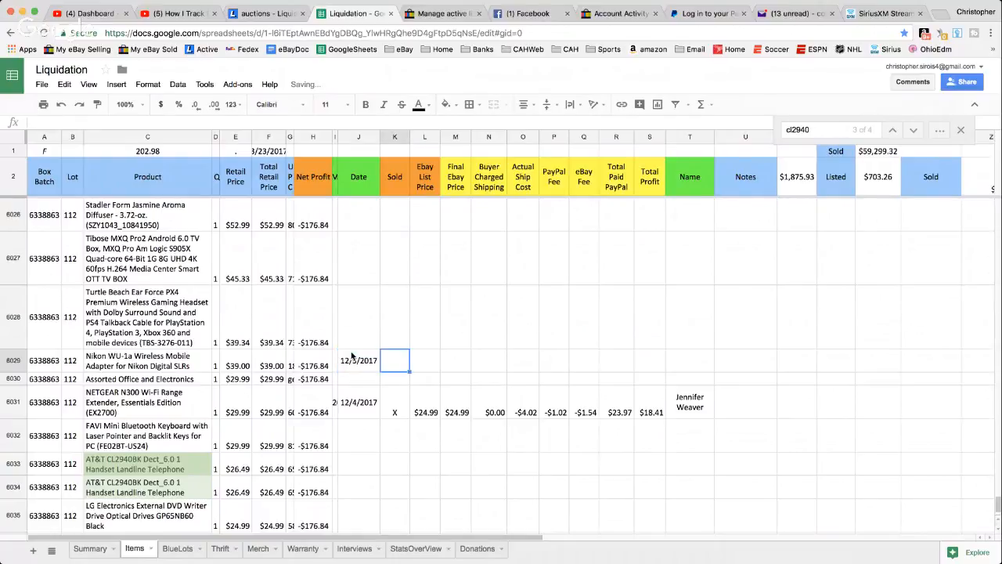
text(X)
key(Tab)
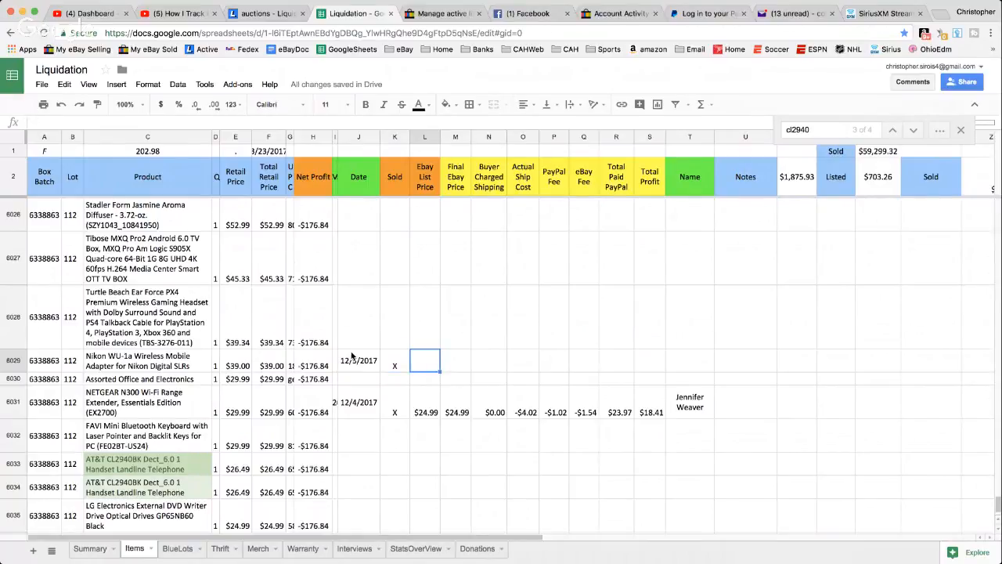
text(5)
key(Tab)
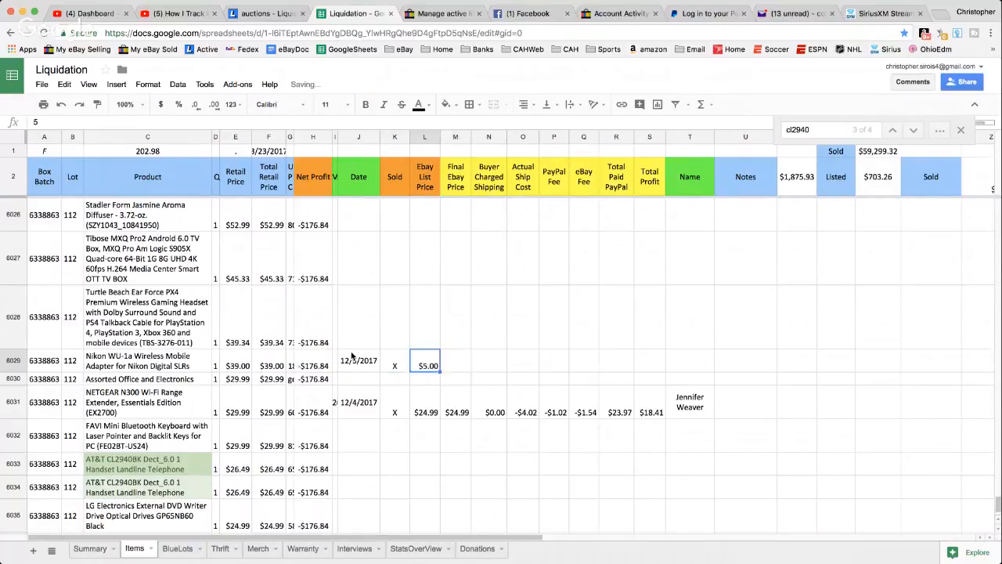
Step: Review the eBay List Price and Final eBay Price cells of the Nikon adapter and the list price cells around them
key(Left)
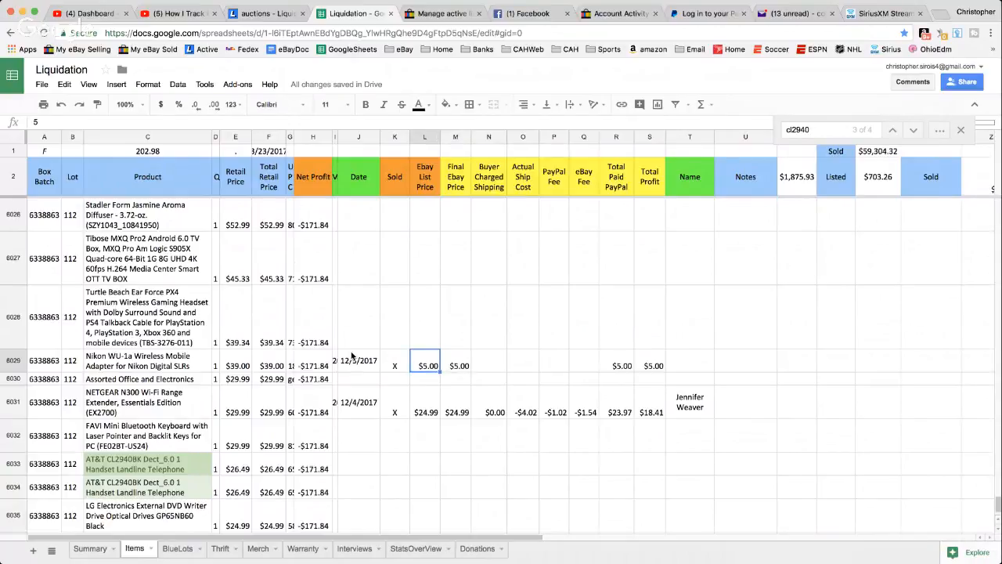
key(Right)
key(Left)
key(Right)
key(Left)
key(Down)
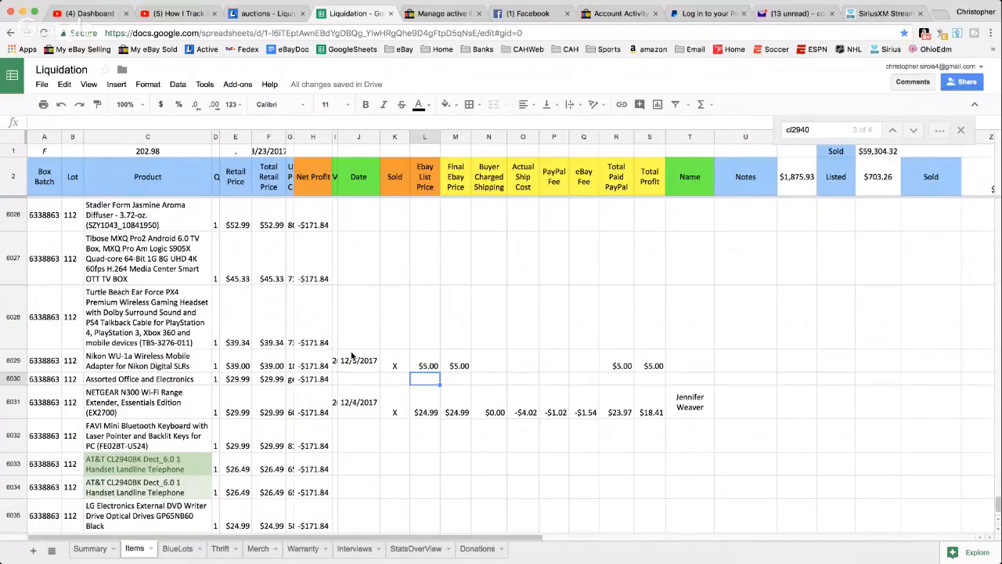
key(Up)
key(Up)
key(Up)
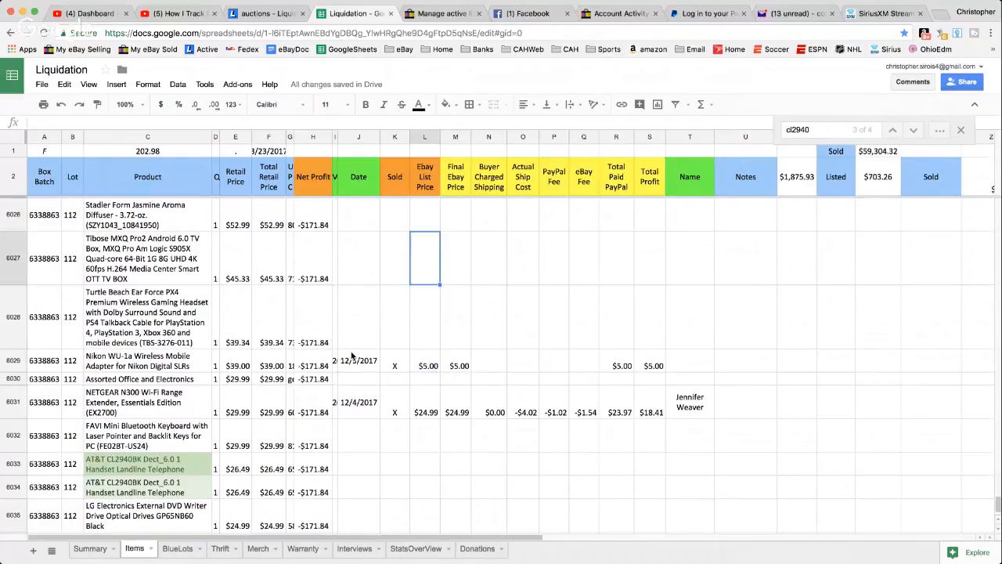
Step: Enter eBay List Prices of 12 for lot 112's Tibose TV box and 55 for the Turtle Beach headset
text(12)
key(Return)
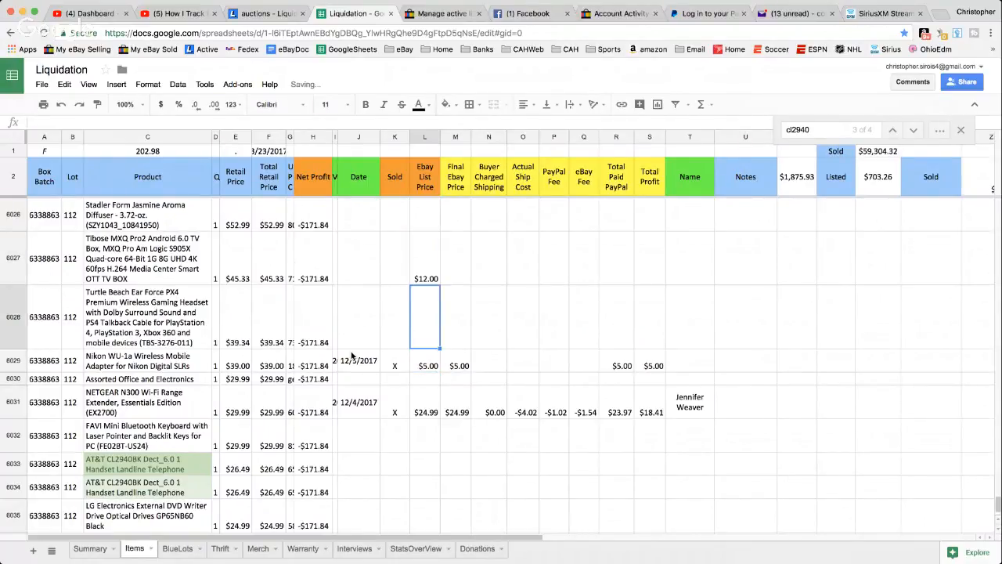
text(55)
key(Return)
Step: Enter eBay List Prices of 55 for the FAVI Bluetooth keyboard and 44 for the second AT&T CL2940BK telephone
key(Down)
key(Down)
key(Down)
key(Down)
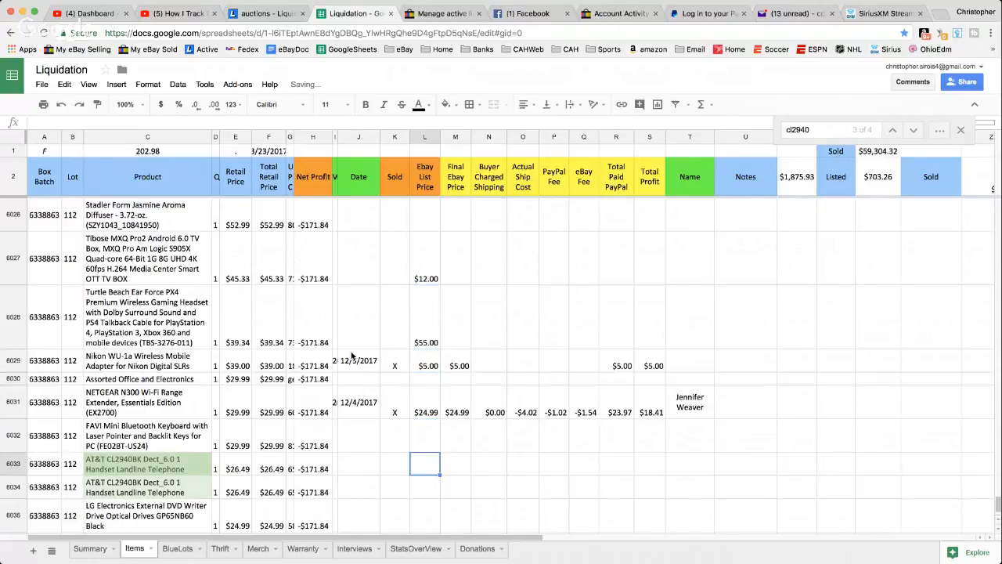
key(Up)
text(55)
key(Return)
key(Down)
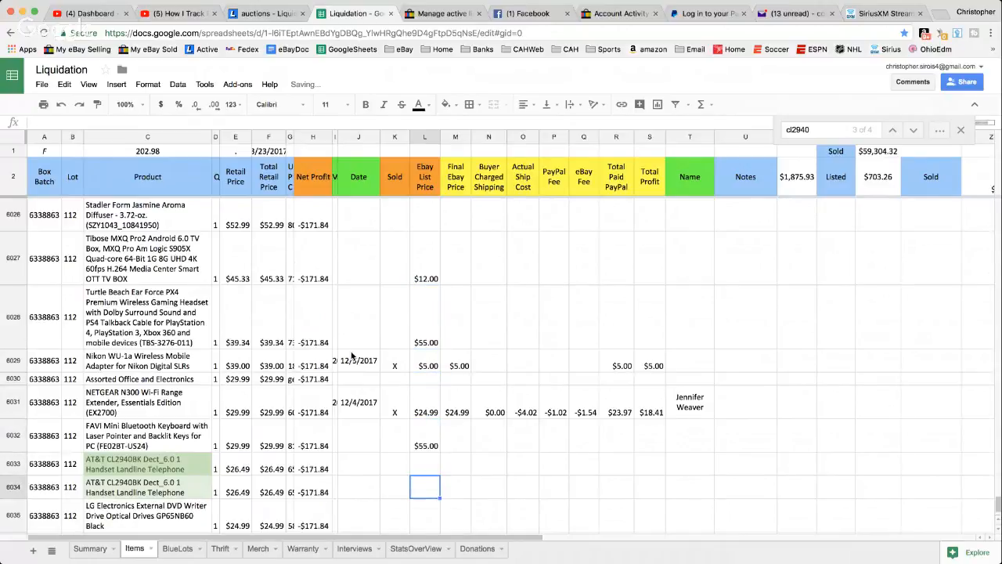
text(44)
key(Up)
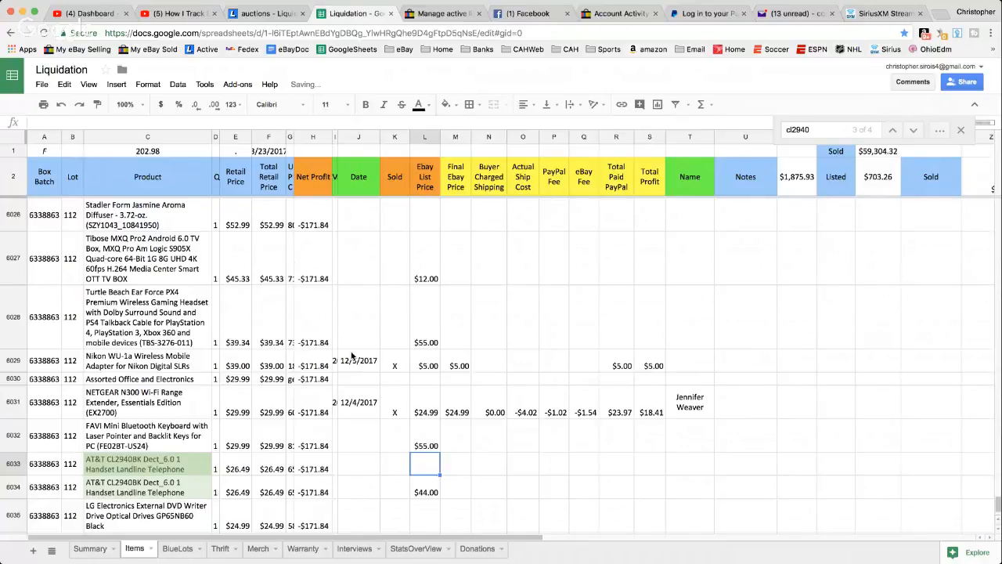
Step: Review lot 112's eBay List Prices from the Tibose box to the second AT&T telephone, and the Nikon adapter's Date and Sold cells
key(Down)
key(shift+Up)
key(shift+Up)
key(shift+Up)
key(shift+Up)
key(shift+Up)
key(shift+Up)
key(shift+Up)
key(shift+Up)
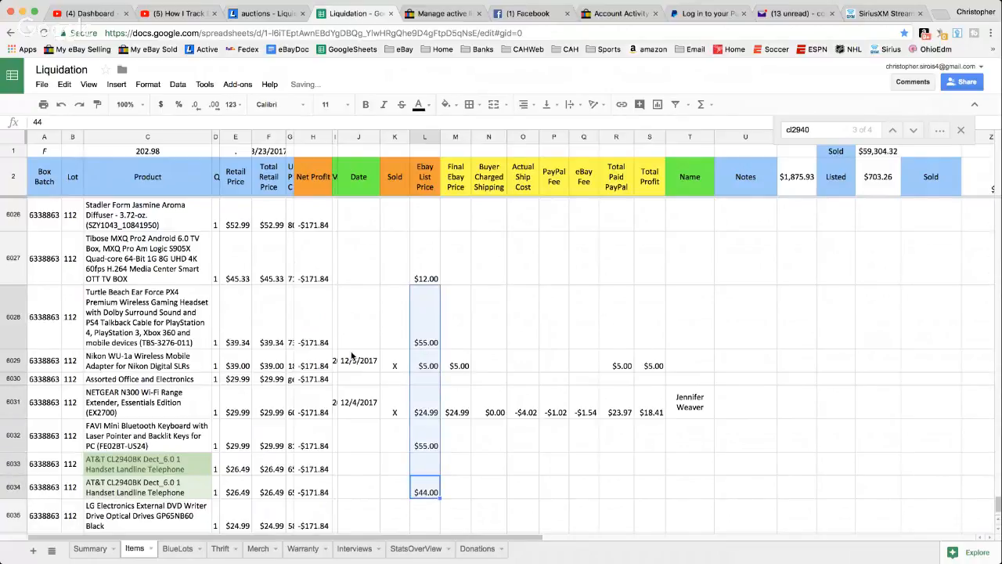
key(shift+Down)
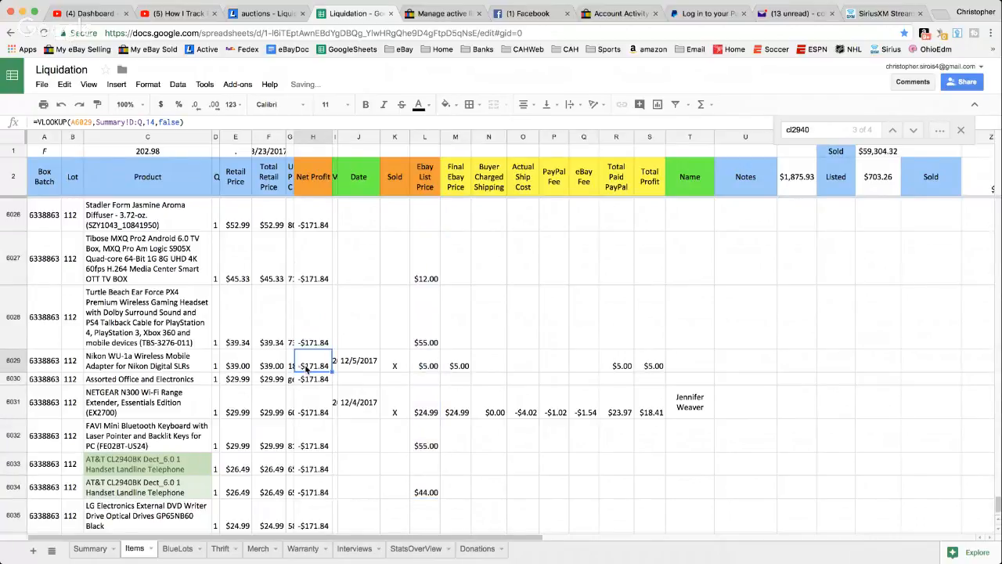
click(431, 283)
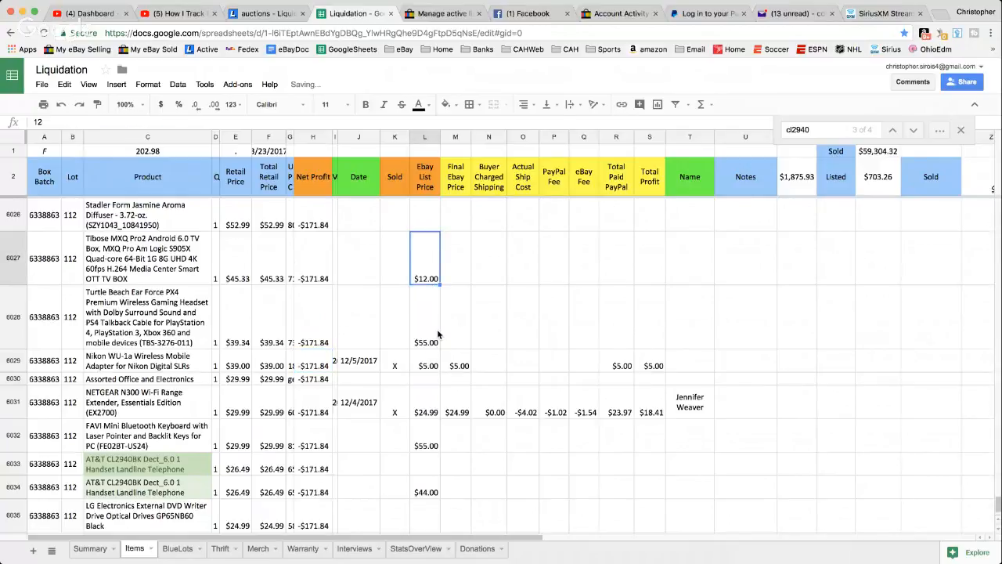
click(371, 361)
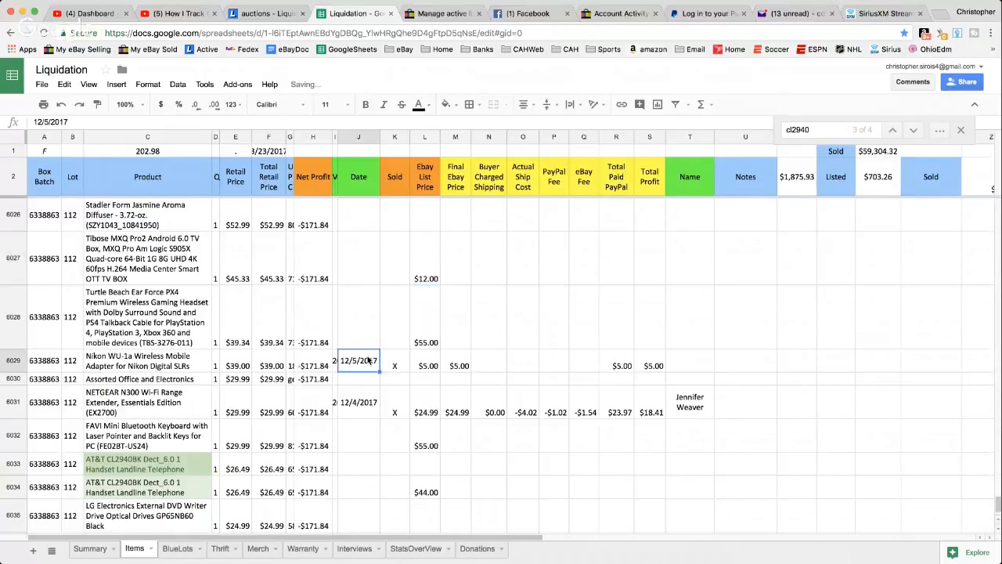
click(406, 367)
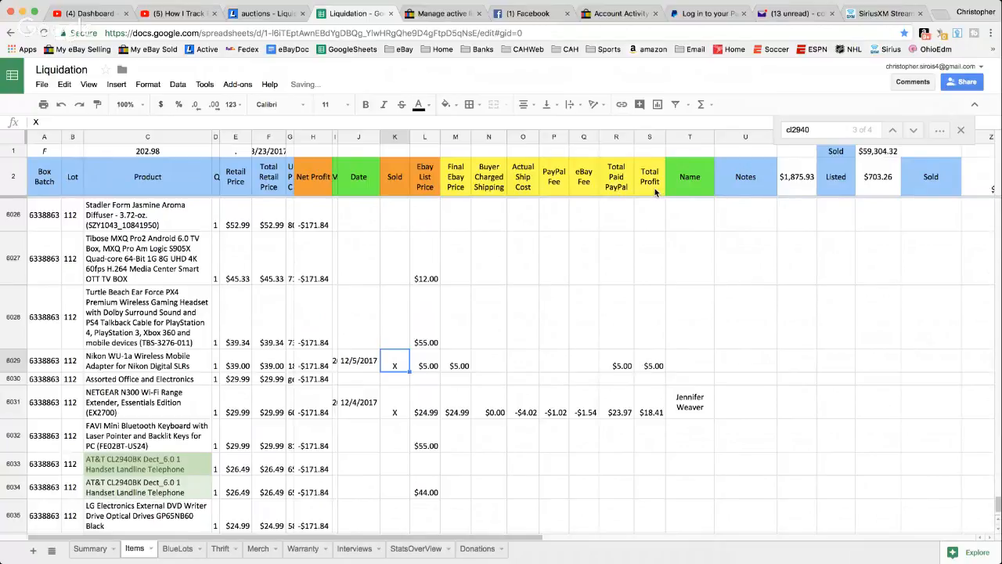
Step: Set the Nikon WU-1a adapter's Buyer Charged Shipping to 3.5
click(492, 363)
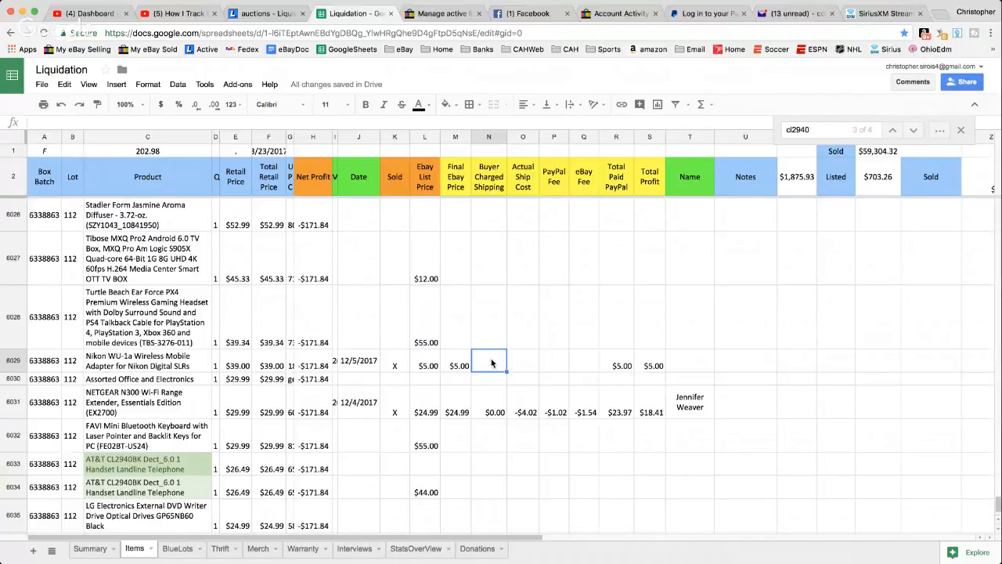
key(Left)
click(492, 363)
text(3.5)
key(Tab)
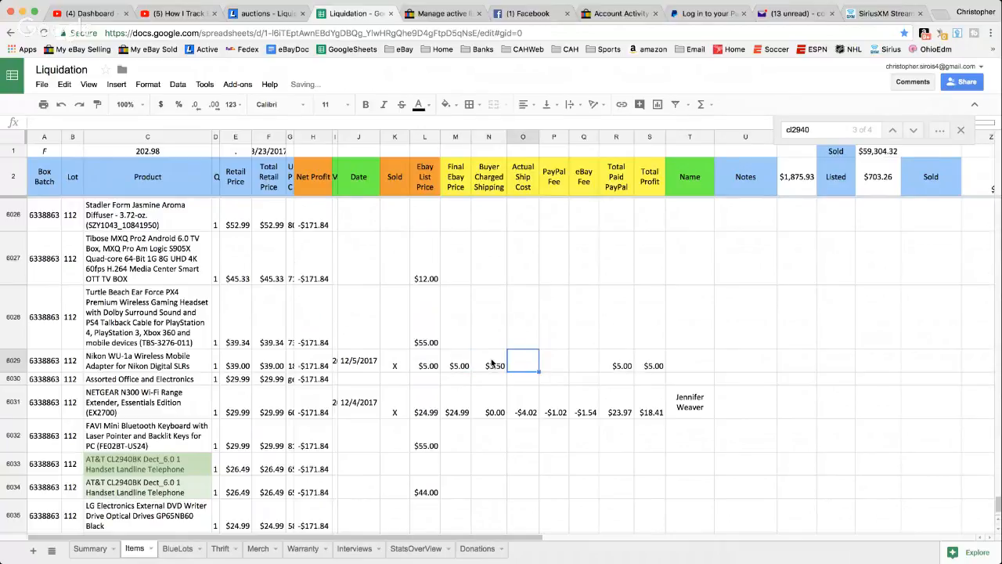
key(Left)
key(Left)
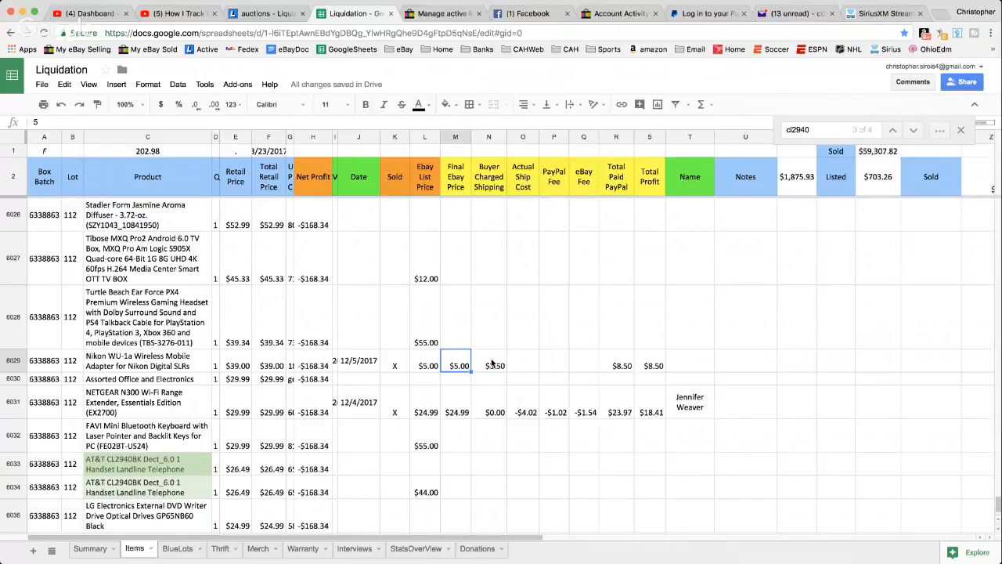
Step: Record an Actual Ship Cost of -2.77 for the Nikon adapter
key(Right)
key(Right)
key(Right)
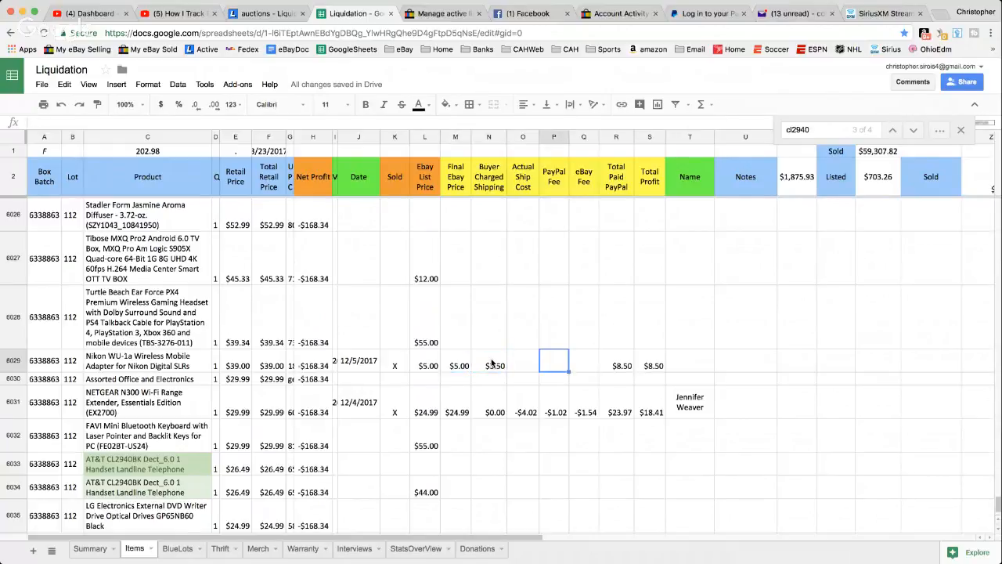
key(Left)
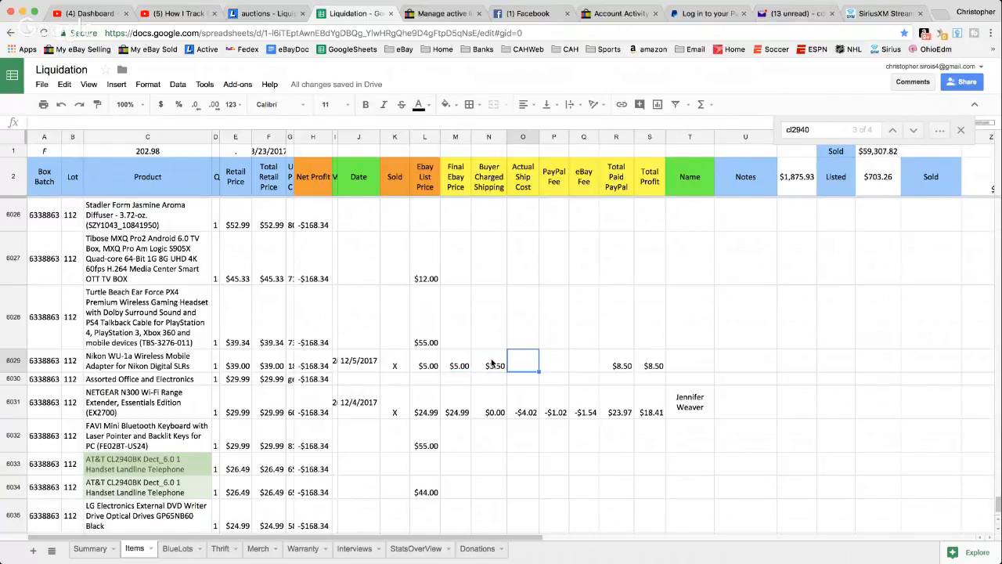
text(-2.77)
key(Tab)
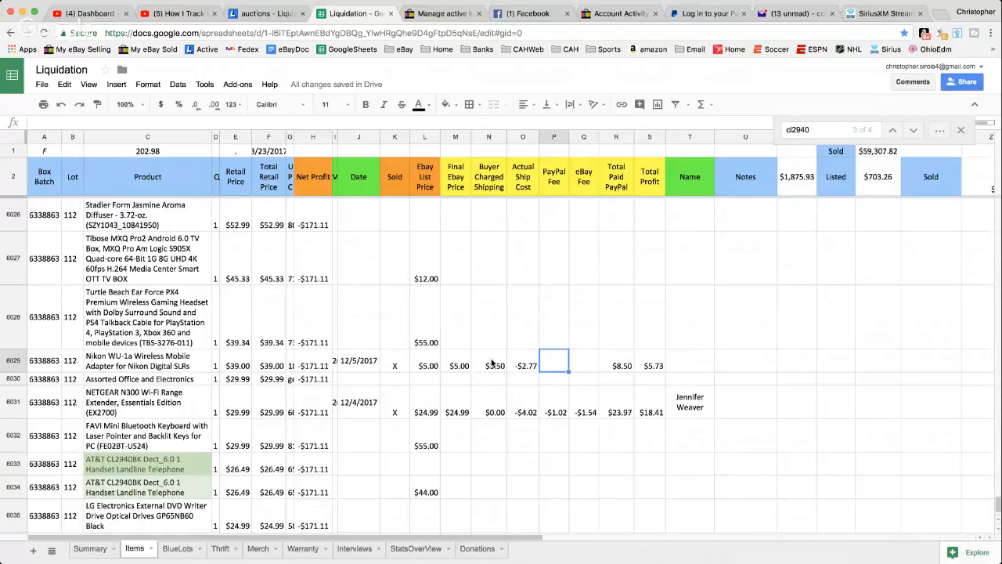
Step: Enter the Nikon adapter's PayPal Fee as -.88 and its eBay Fee as -1
text(-.88)
key(Tab)
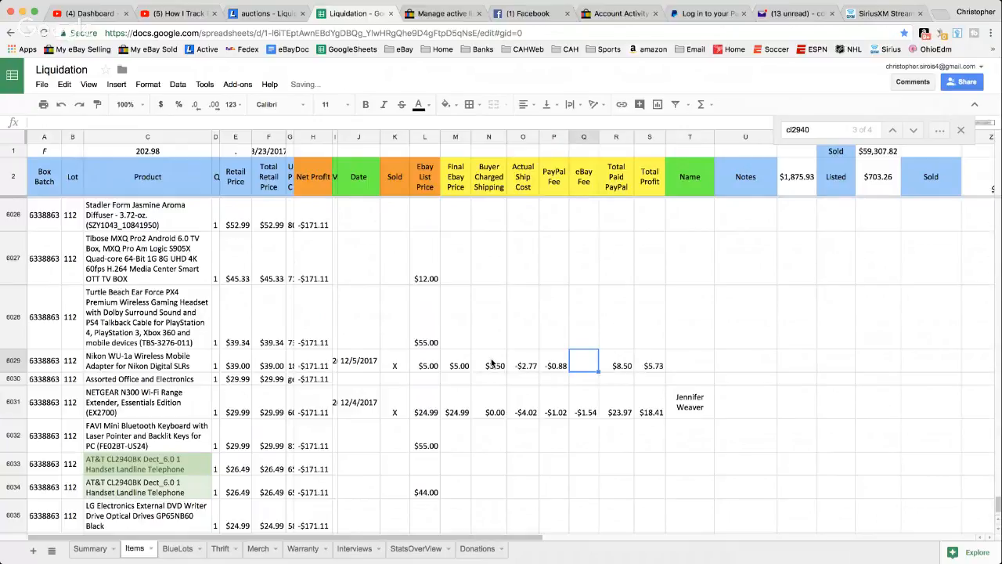
text(-1)
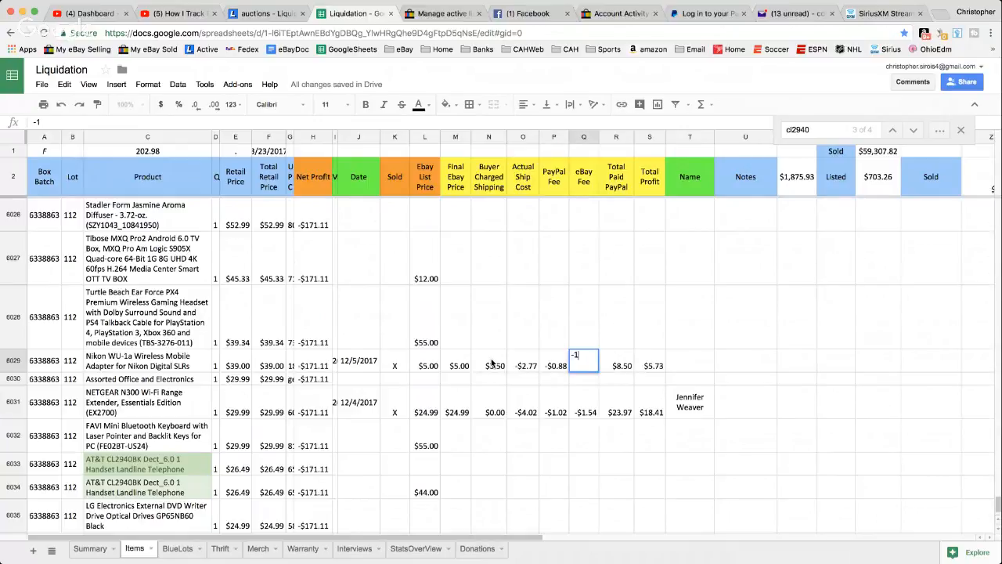
key(Tab)
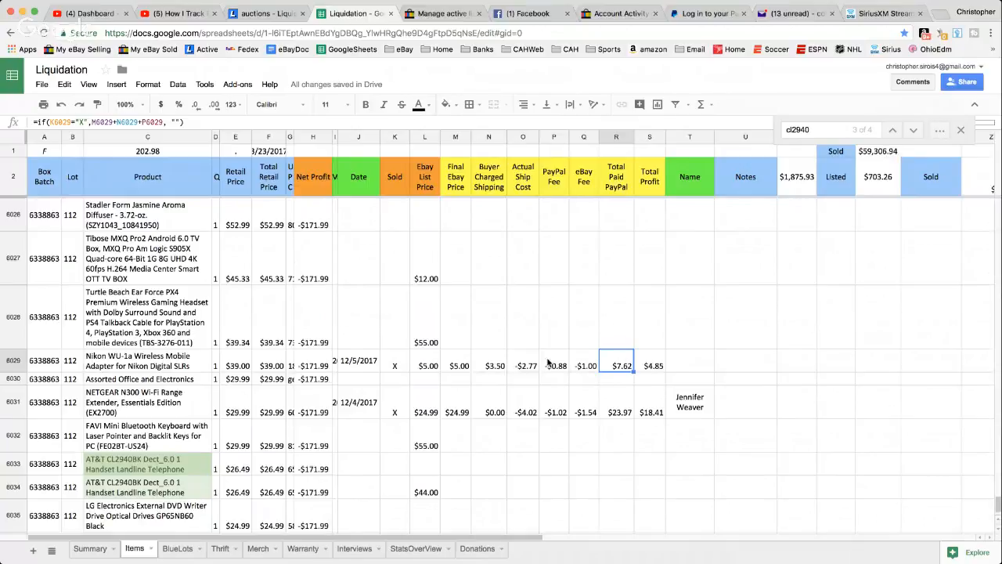
Step: Examine the Nikon adapter's Total Profit formula and the sum of its Final eBay Price and Buyer Charged Shipping
click(648, 366)
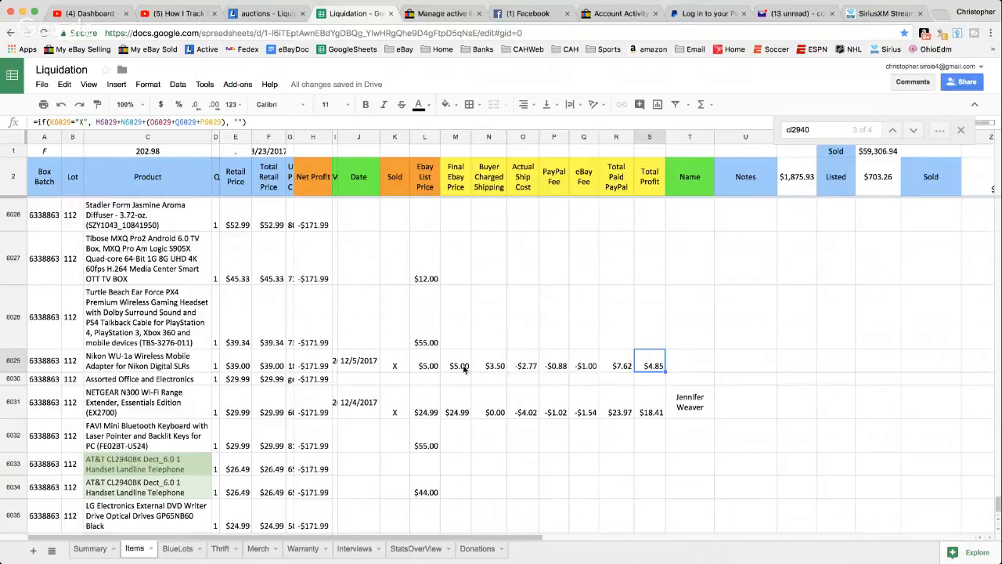
drag(462, 368, 492, 368)
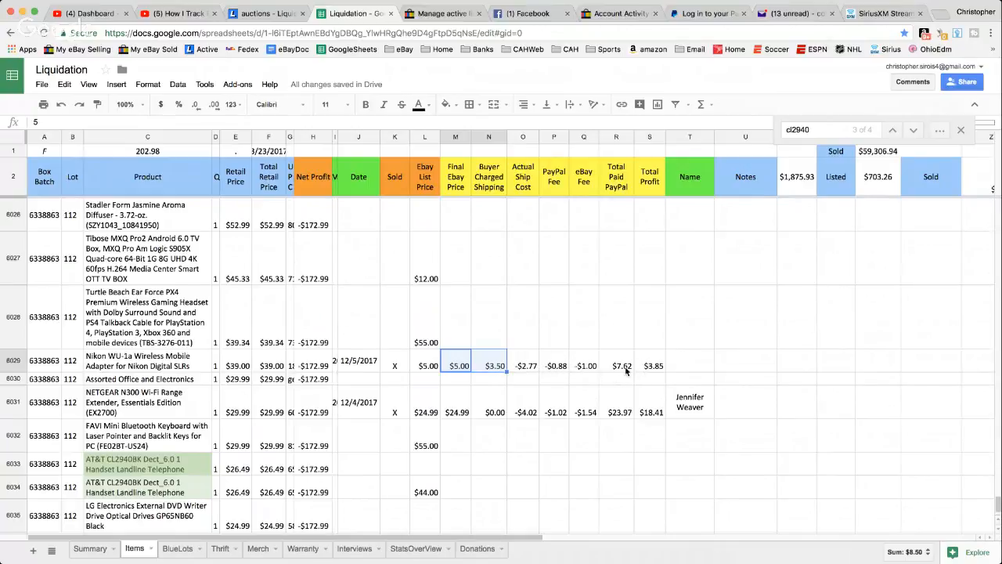
click(656, 368)
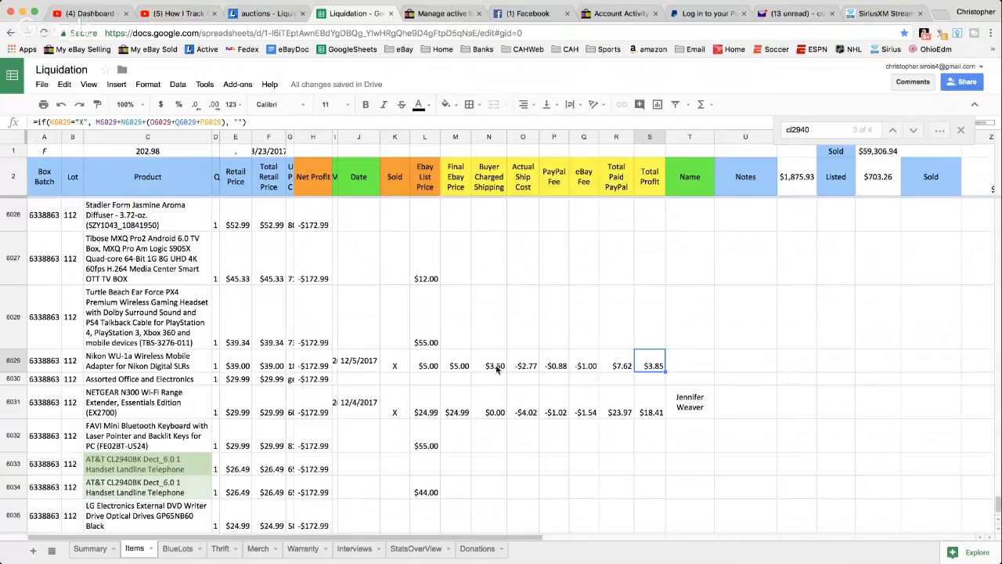
Step: Enter the buyer's full name in the Name cell of the Nikon adapter's sale
click(675, 366)
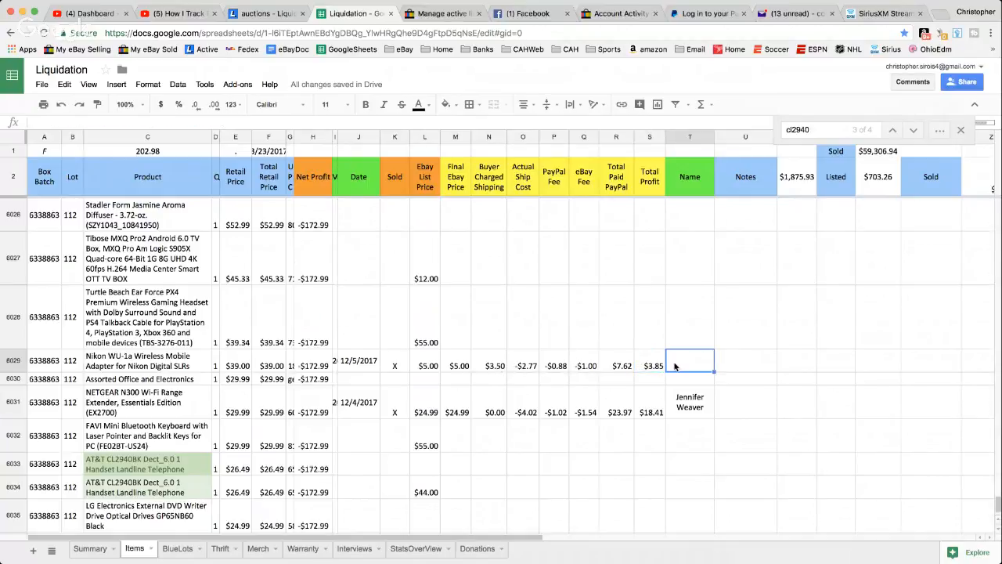
text(Jane Doe)
key(Return)
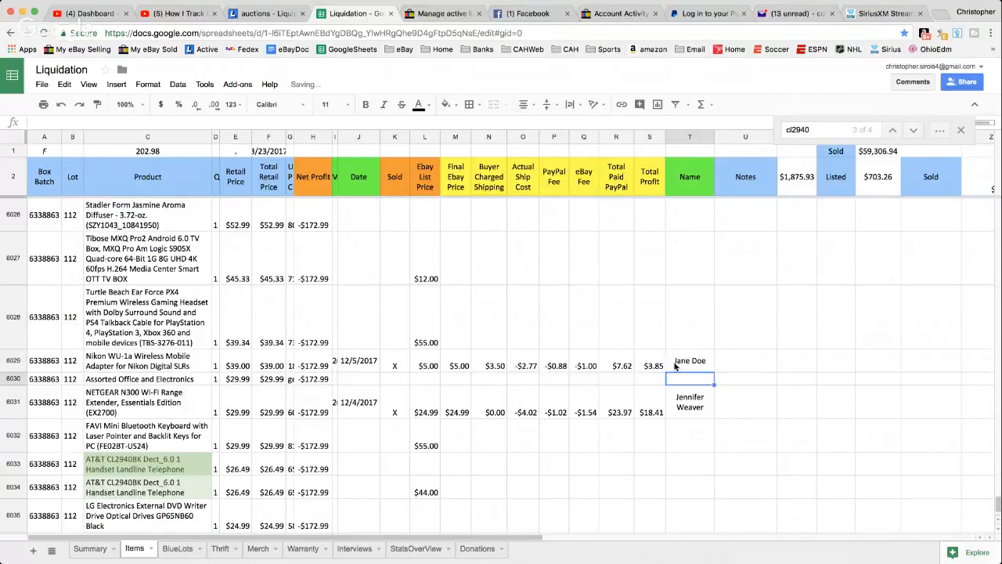
Step: Review the Nikon adapter's sale entries, including buyer name, date, Sold mark, list and final prices, charged shipping and actual ship cost
click(685, 360)
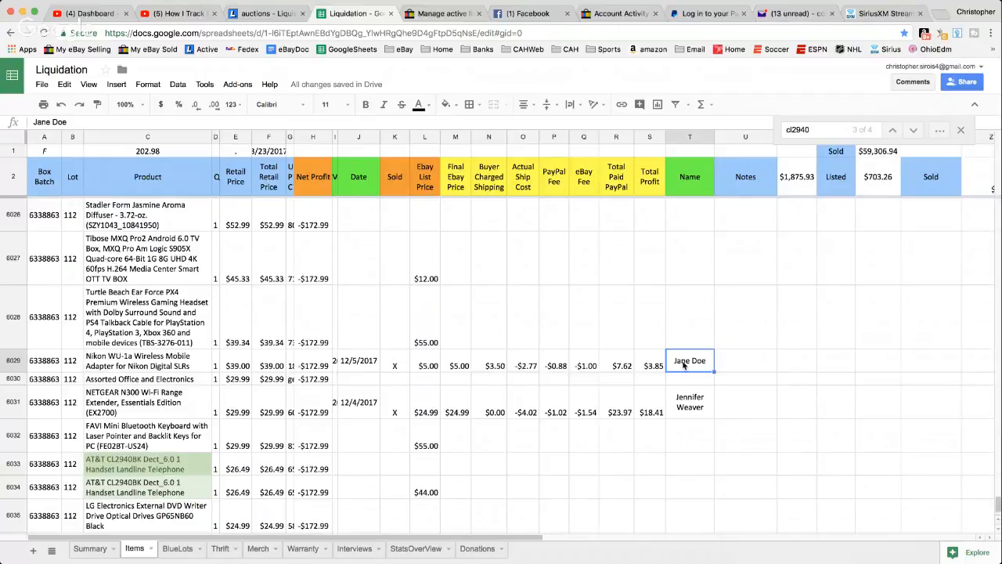
click(371, 365)
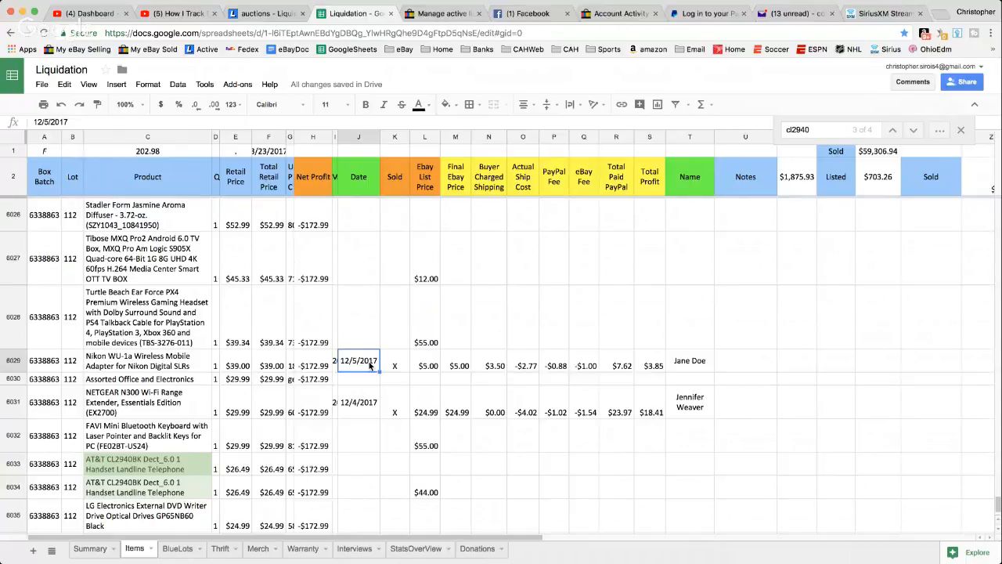
click(483, 368)
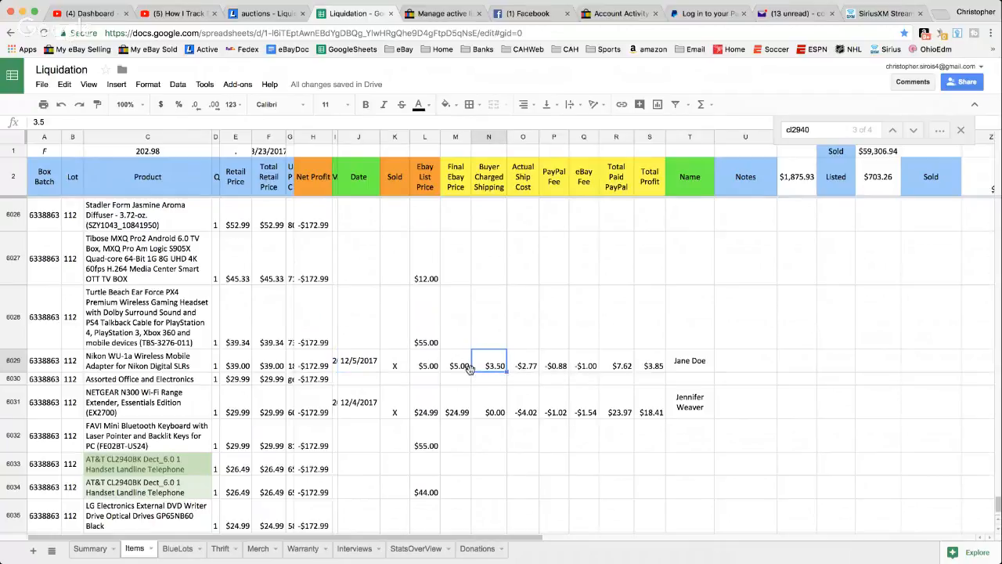
click(464, 368)
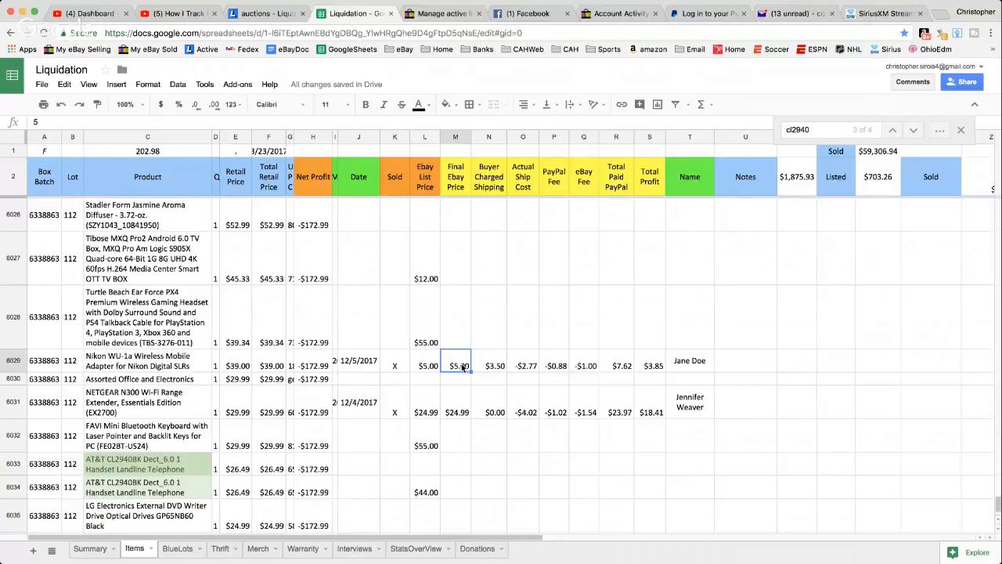
click(553, 325)
click(579, 325)
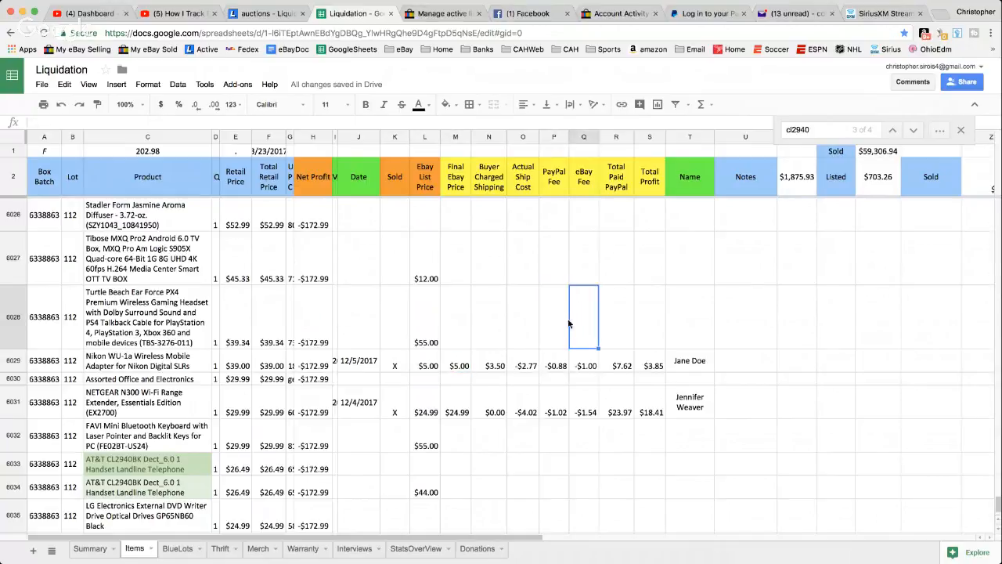
click(560, 323)
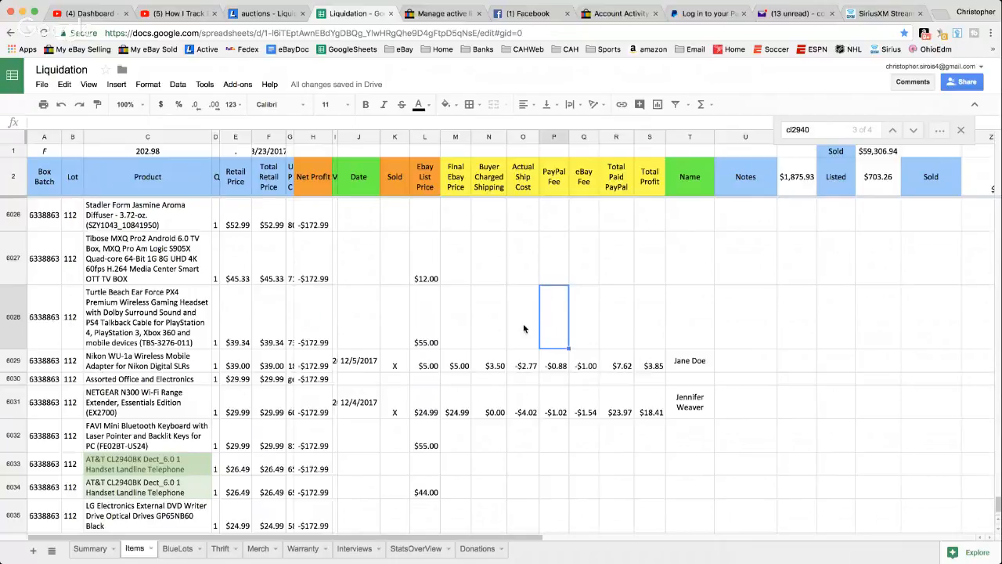
click(501, 363)
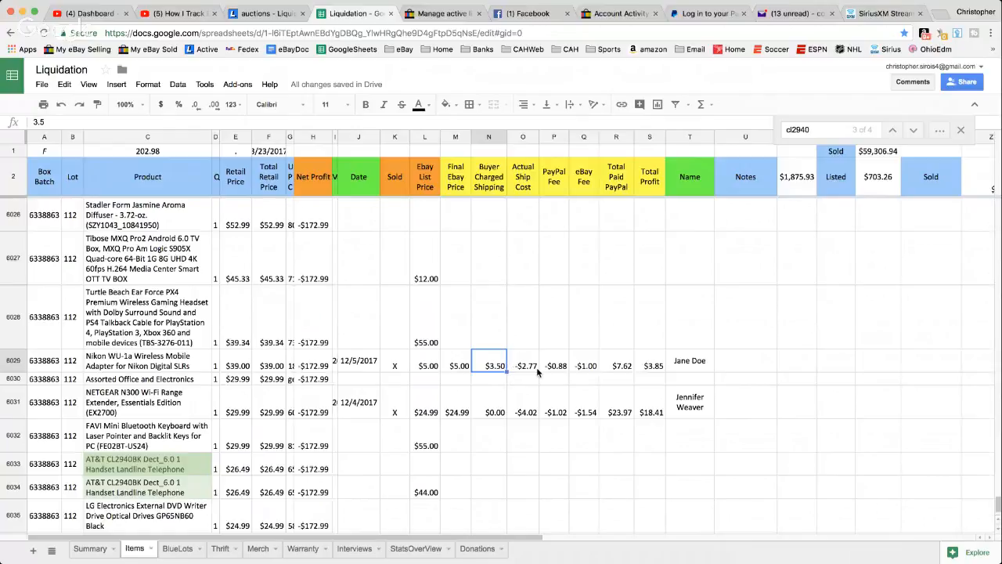
click(537, 368)
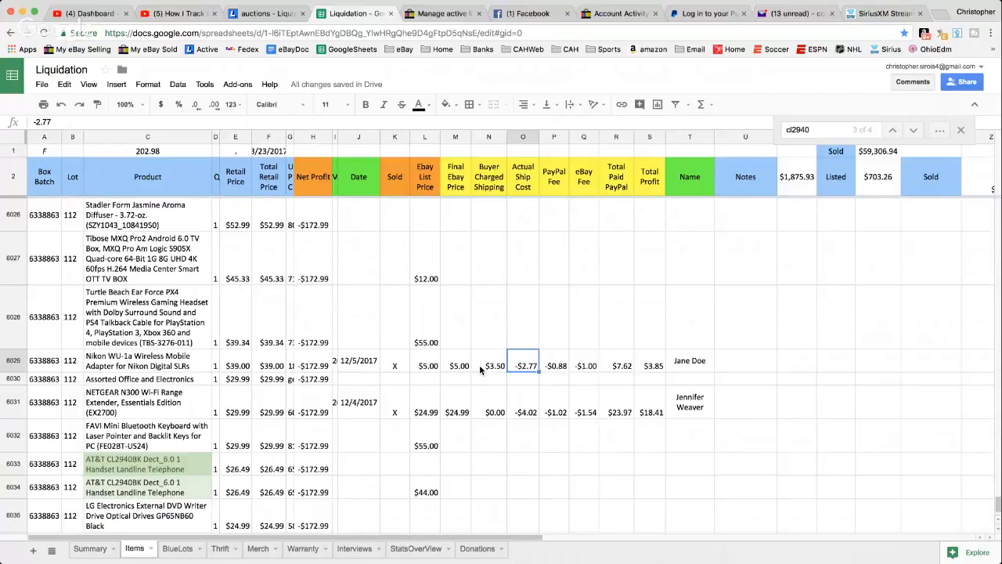
click(376, 364)
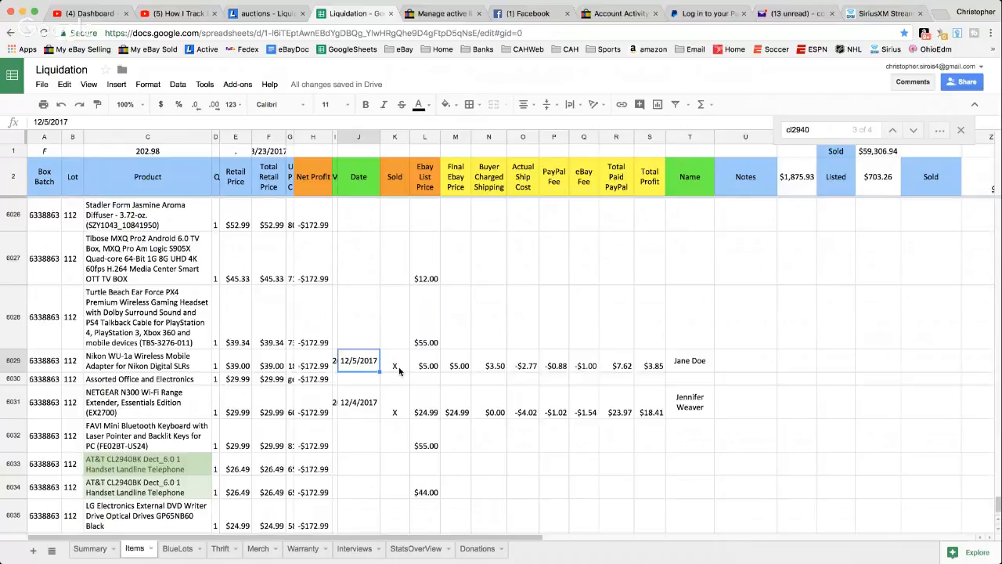
click(399, 371)
click(436, 372)
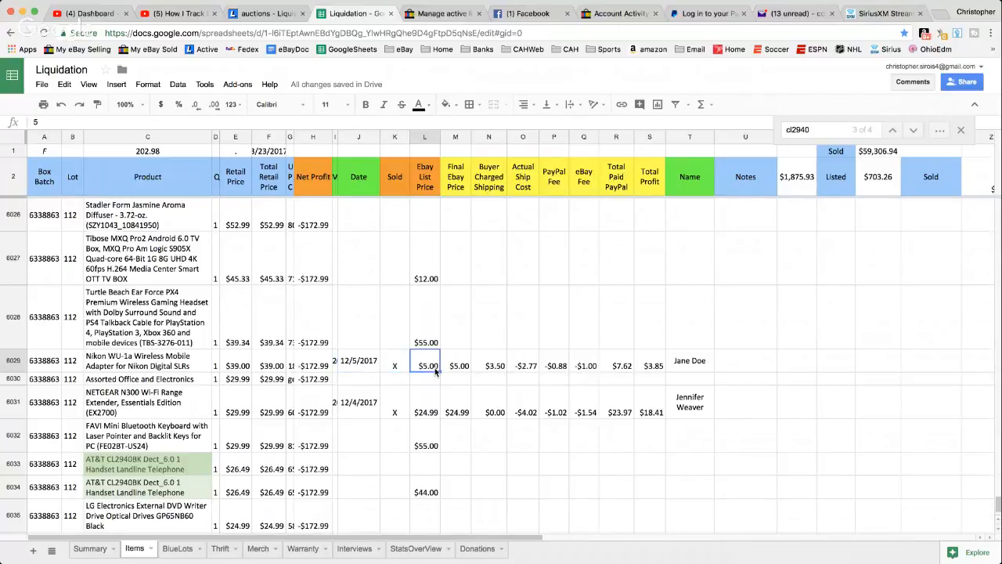
Step: Add the note Return to the Nikon adapter's sale in the Notes column
click(363, 361)
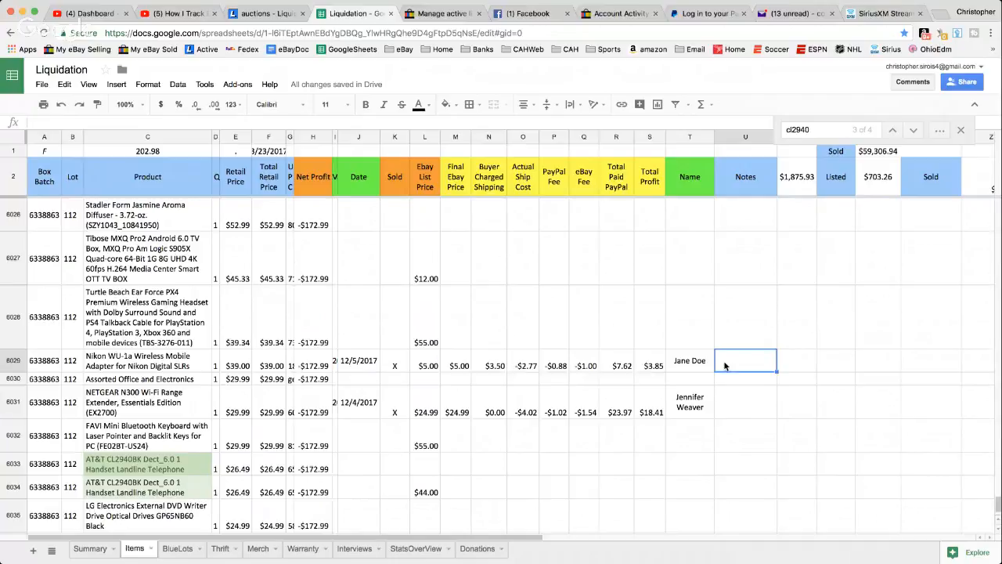
text(Return)
key(Return)
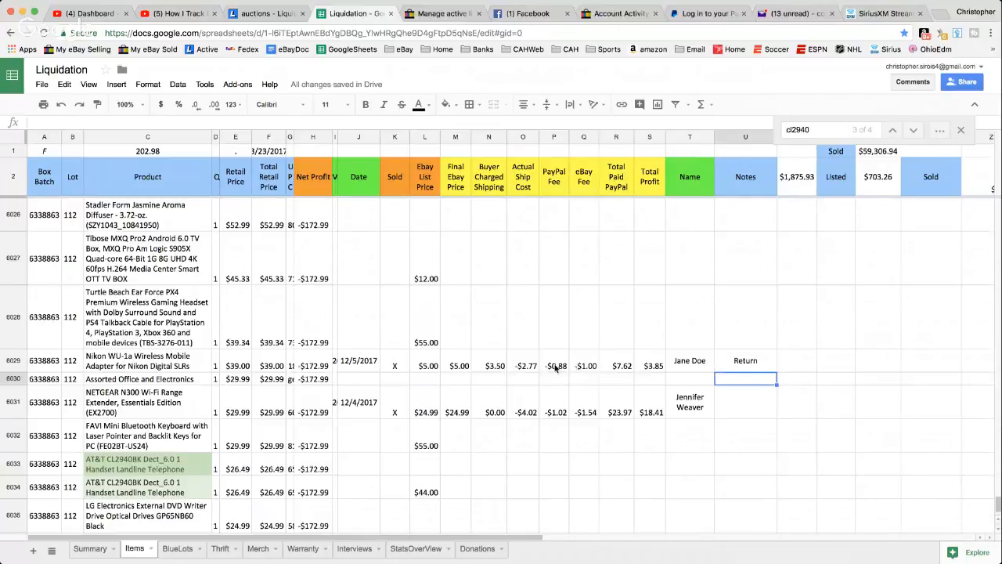
Step: Clear the Buyer Charged Shipping and Final eBay Price values from the returned Nikon adapter's sale
click(487, 366)
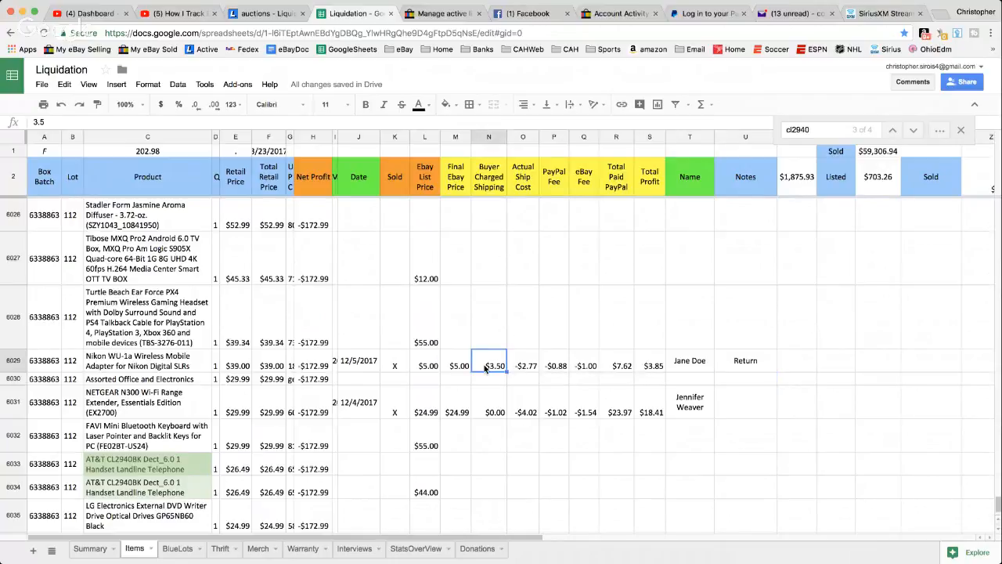
key(BackSpace)
key(Left)
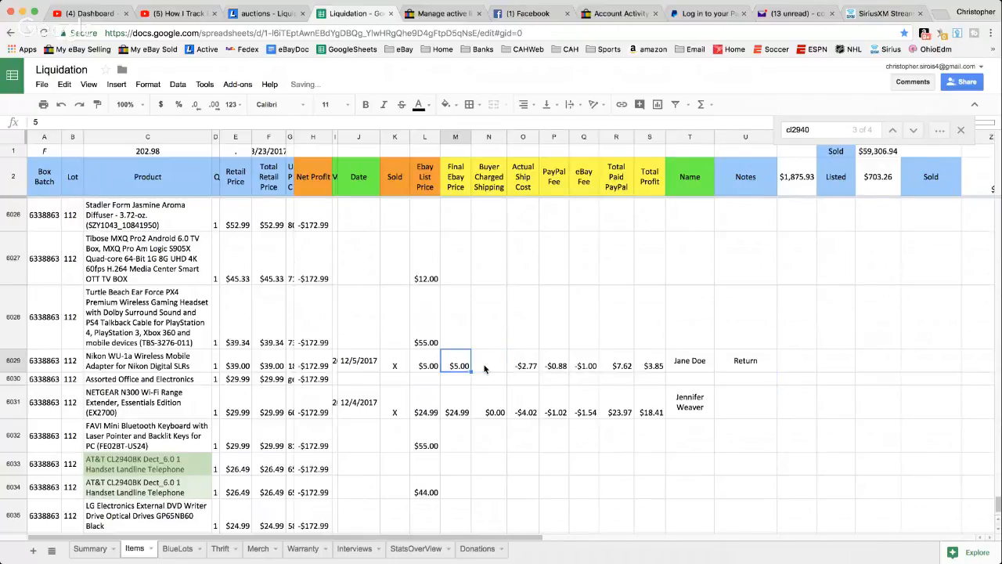
key(BackSpace)
Step: Set the returned Nikon adapter's Actual Ship Cost to the formula =-(2.77*2)
key(Right)
key(Right)
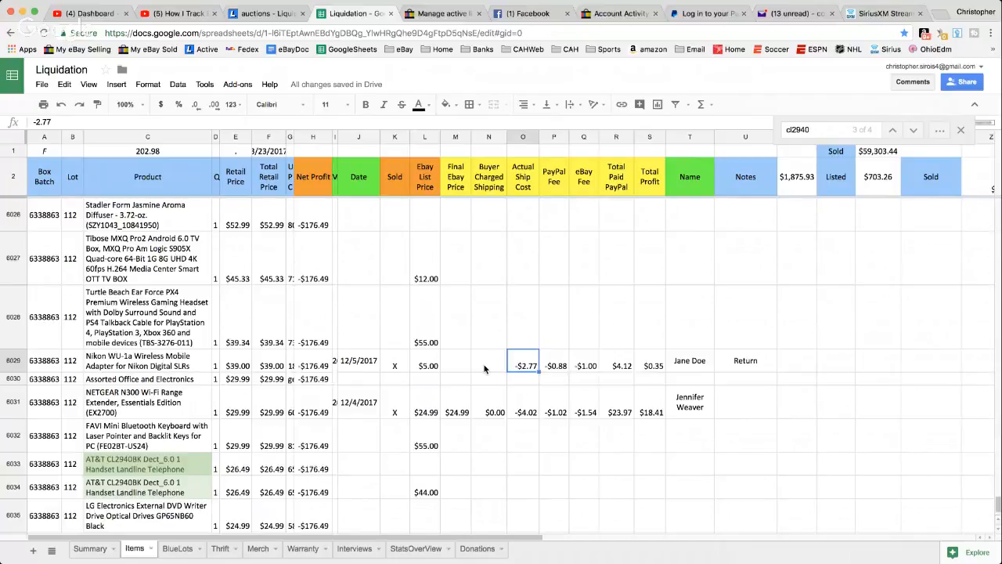
text(=)
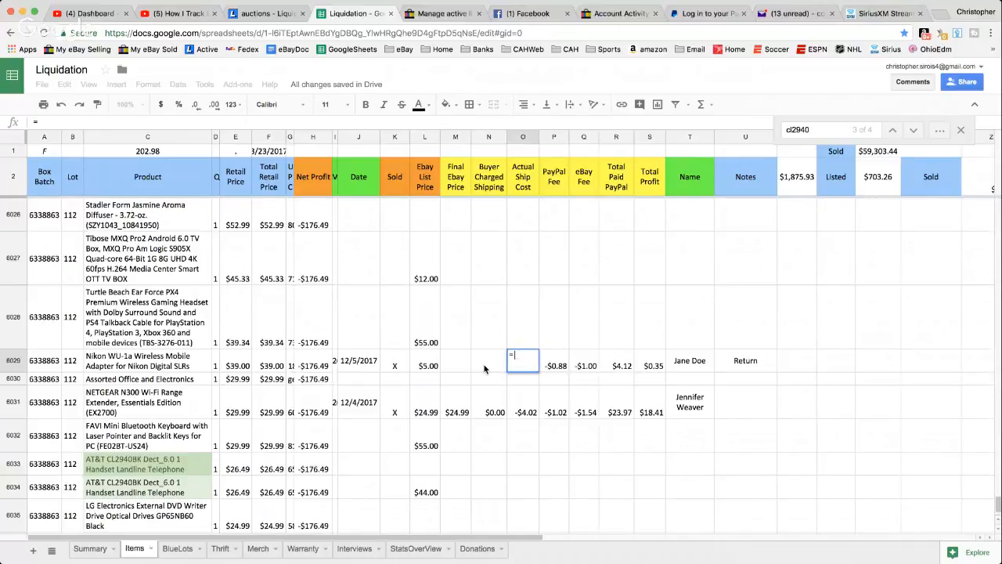
text(-(2.77)
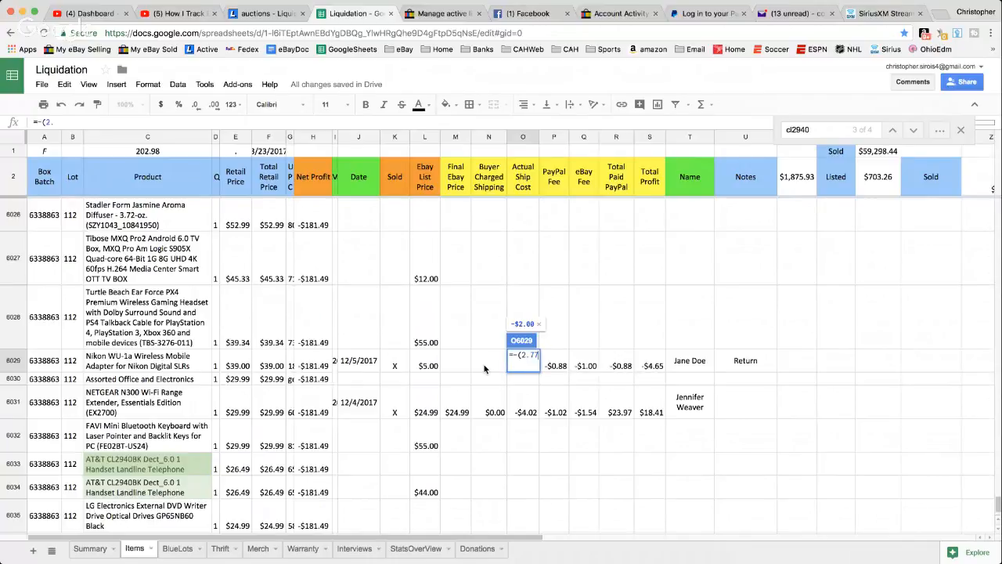
text(*2))
key(Return)
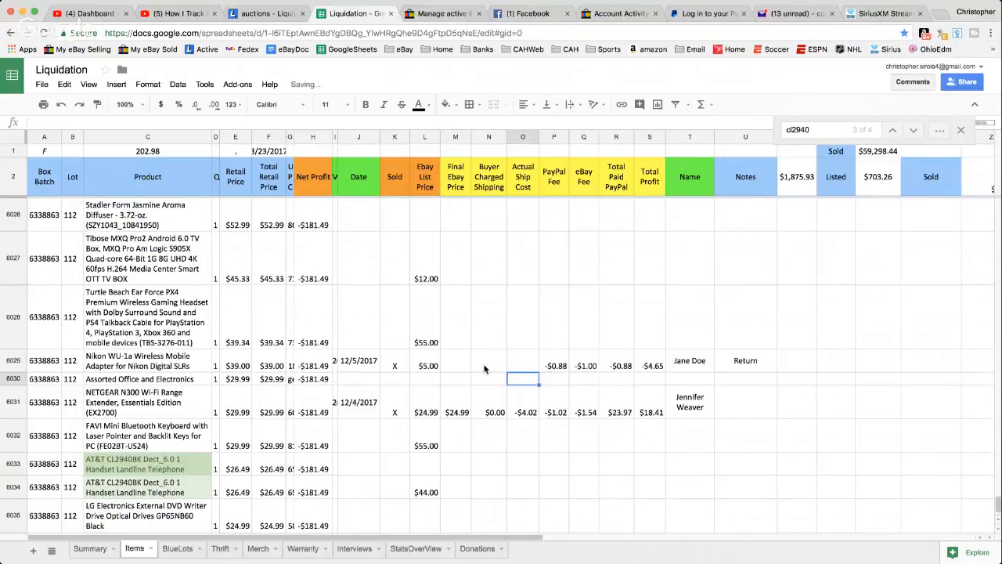
click(527, 362)
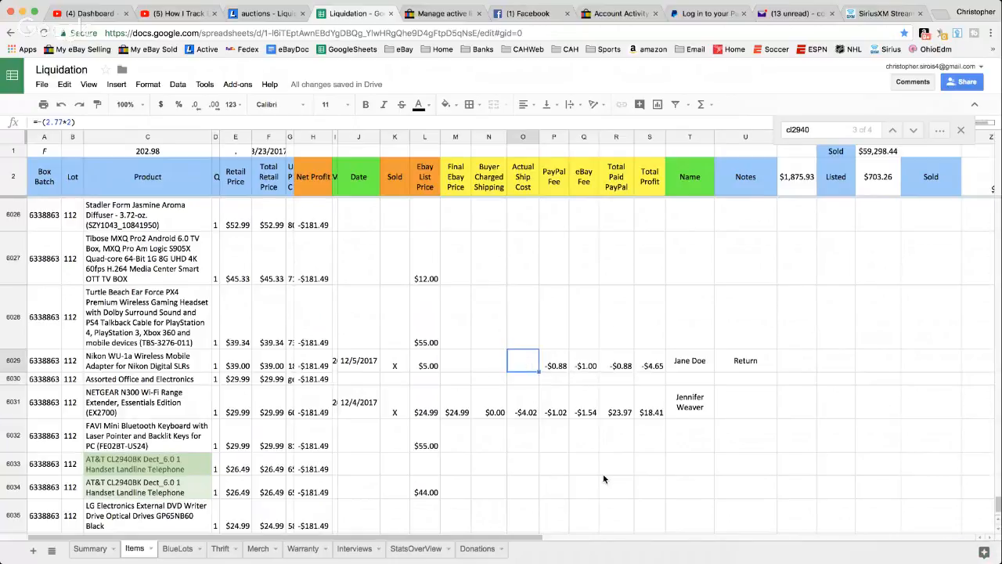
Step: Set the returned Nikon adapter's PayPal Fee to -.3 and clear its eBay Fee
click(551, 365)
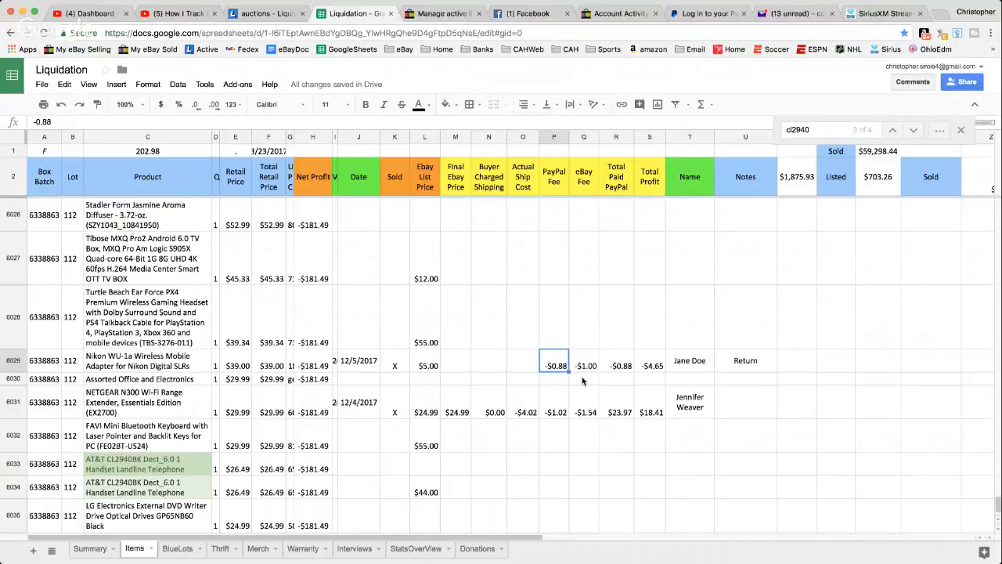
text(-.3)
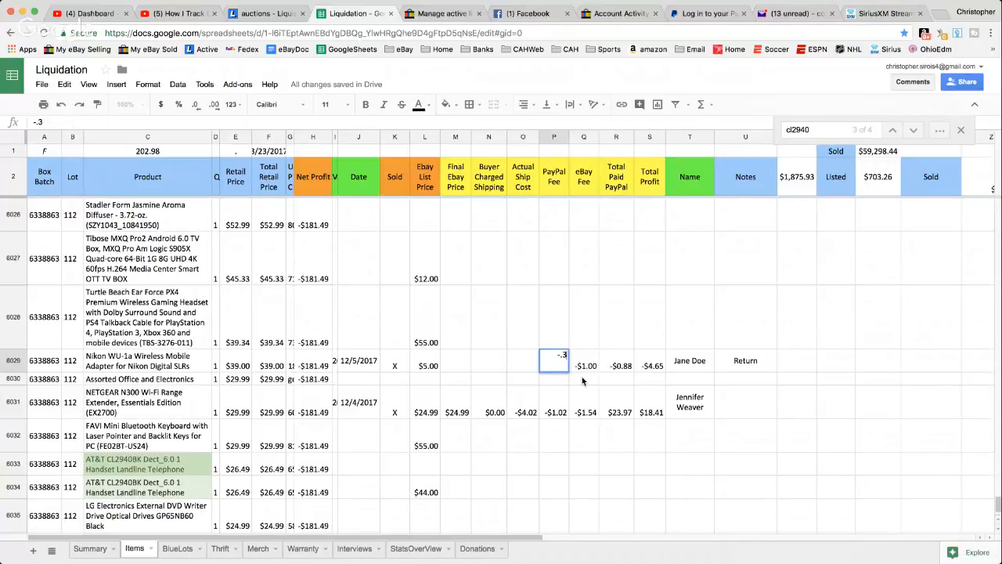
key(Tab)
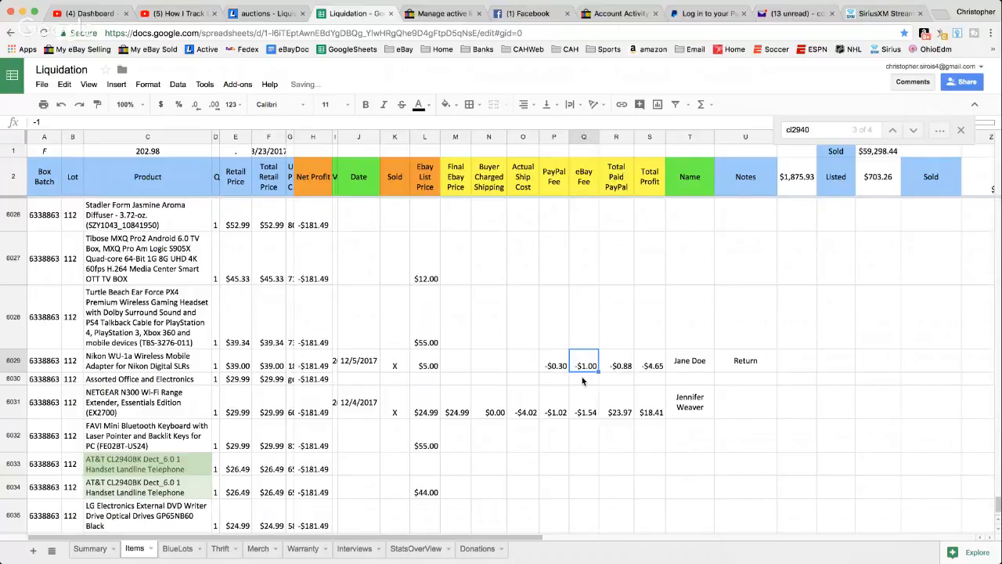
key(Delete)
key(Tab)
key(Tab)
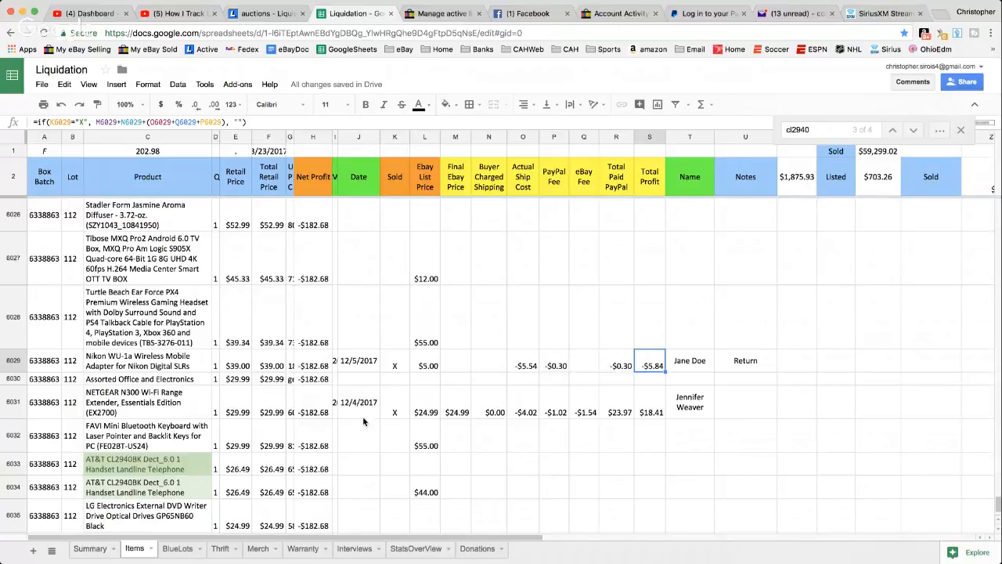
Step: Switch to the Summary sheet and review the recent lots' purchase dates, fees and net profit per box
click(88, 548)
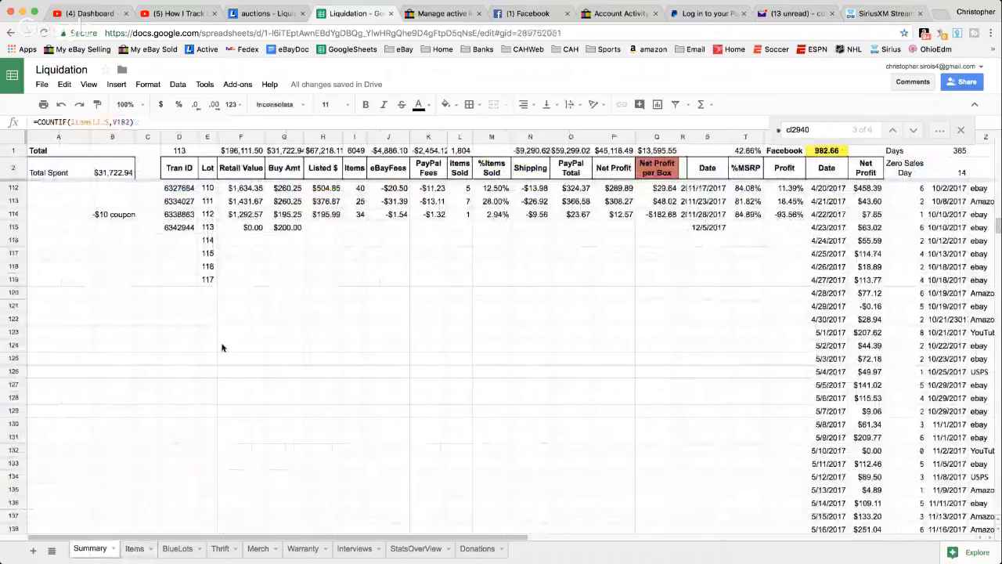
scroll(222, 348, up, 2)
scroll(221, 348, up, 2)
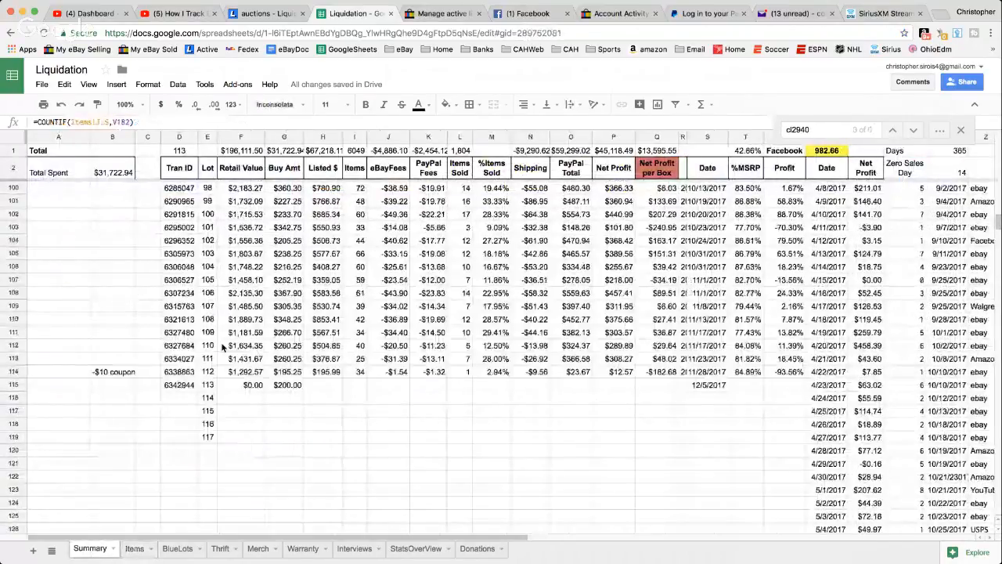
scroll(223, 347, up, 1)
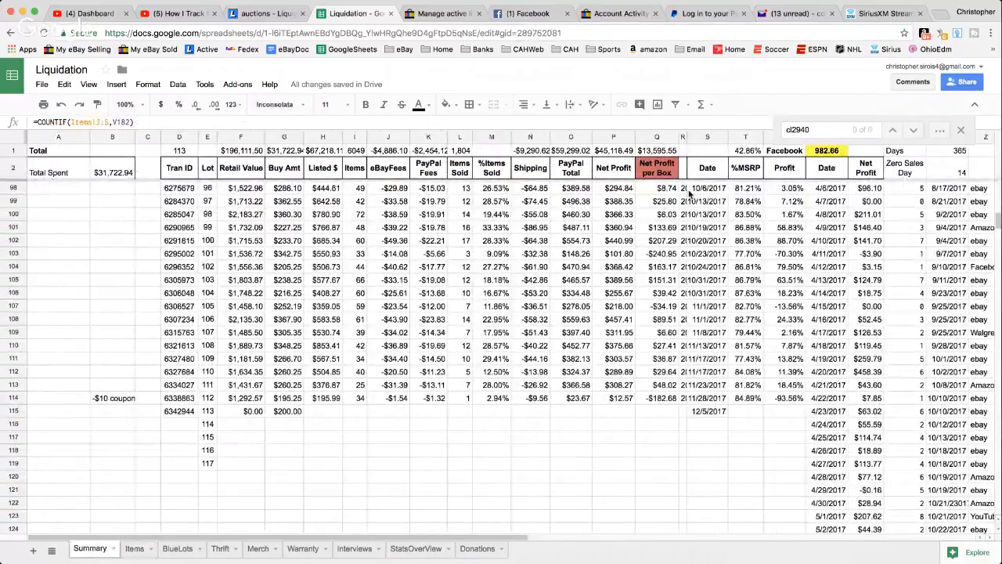
click(700, 227)
scroll(699, 228, up, 2)
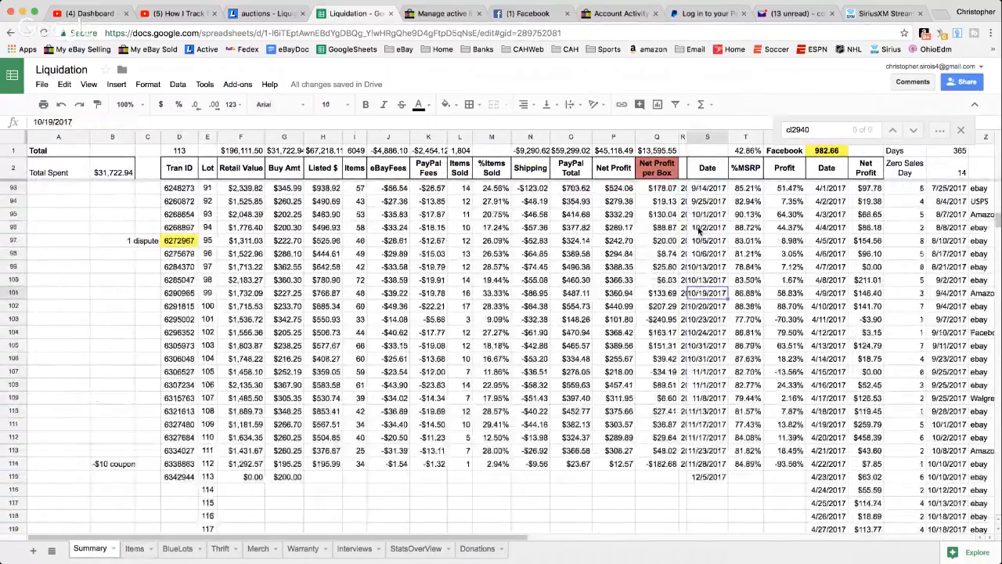
scroll(699, 228, up, 2)
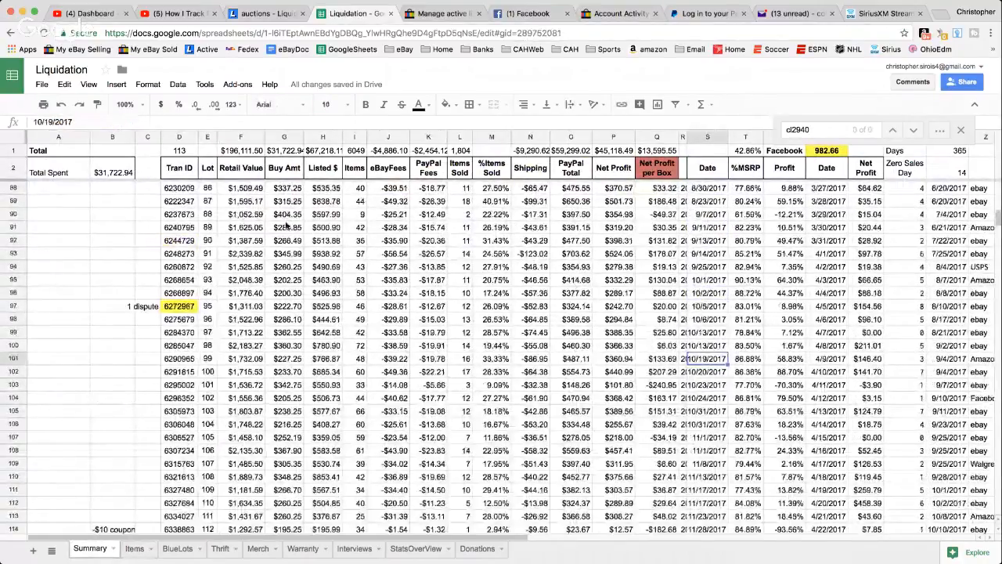
Step: Check the sum of Buy Amt over several ranges of lots between lots 86 and 106 on the Summary sheet
click(284, 190)
drag(288, 242, 288, 356)
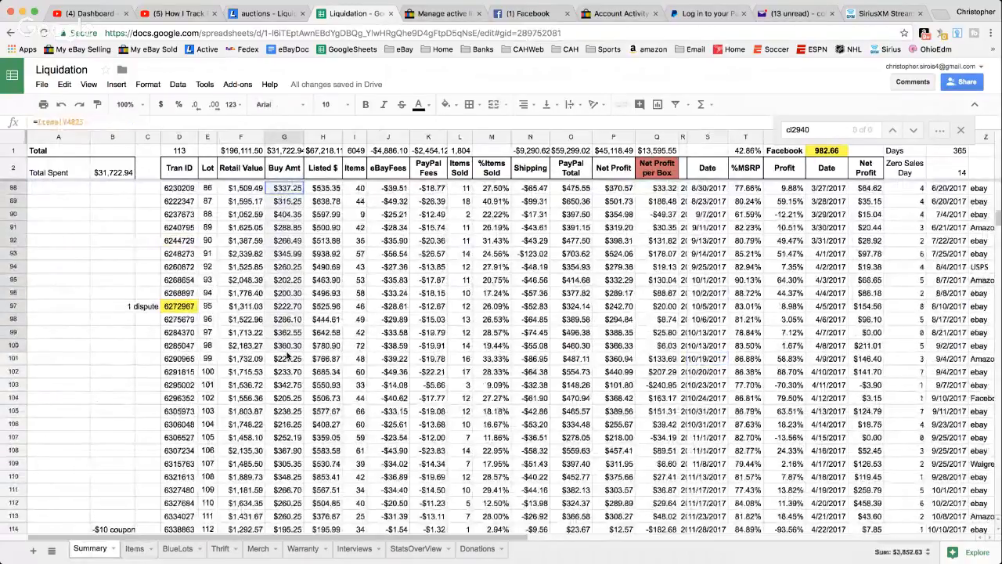
click(287, 332)
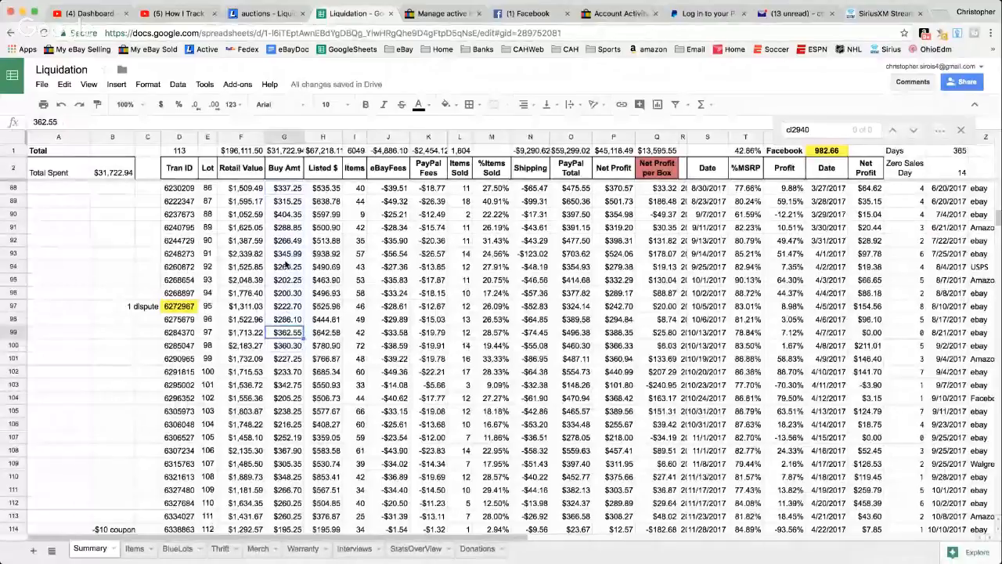
click(285, 191)
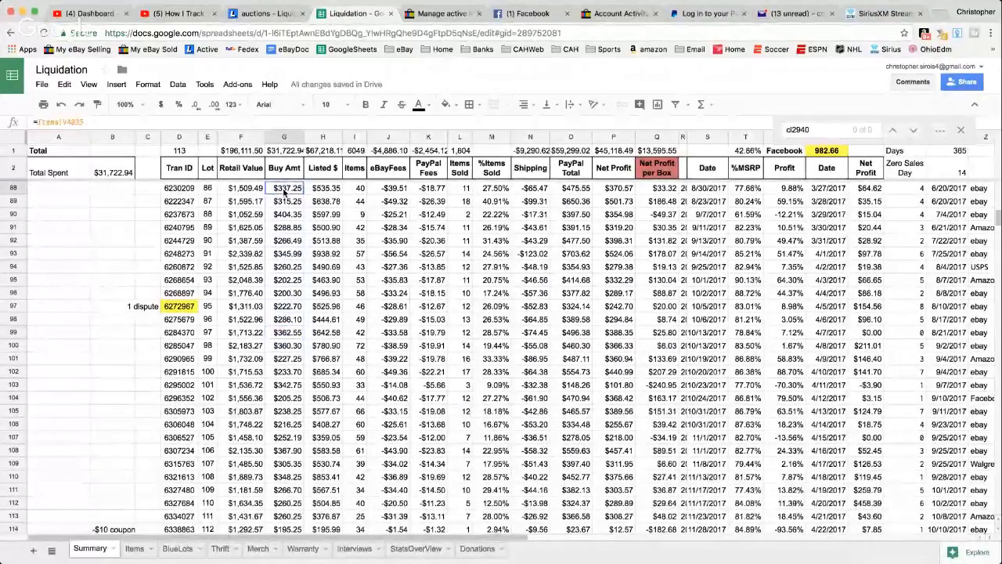
shift+click(288, 454)
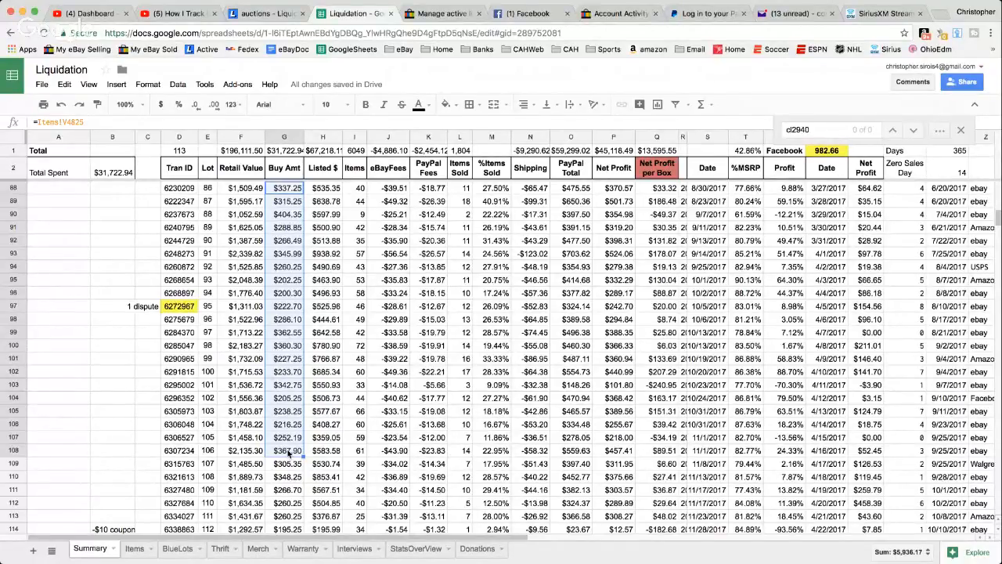
click(280, 347)
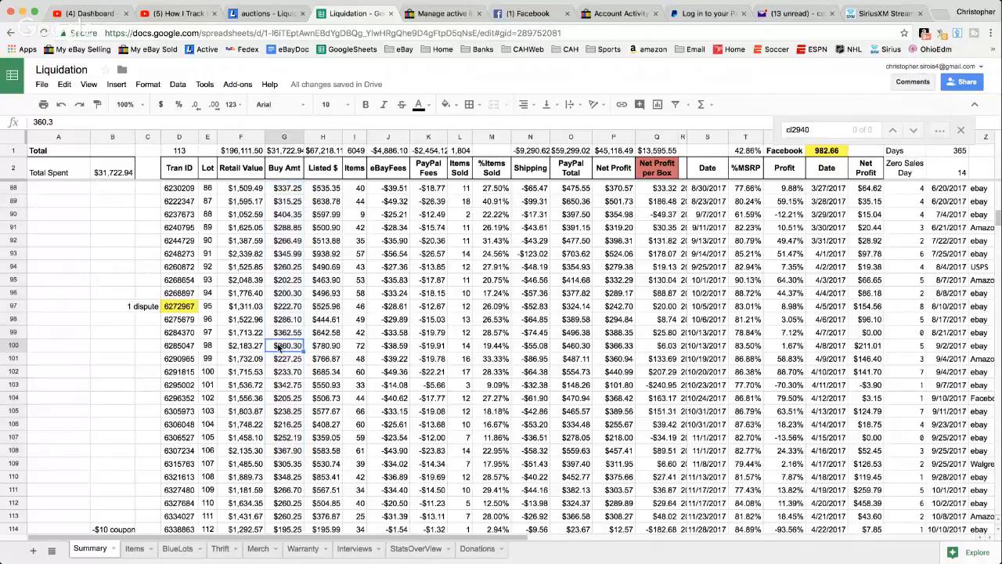
drag(282, 202, 283, 359)
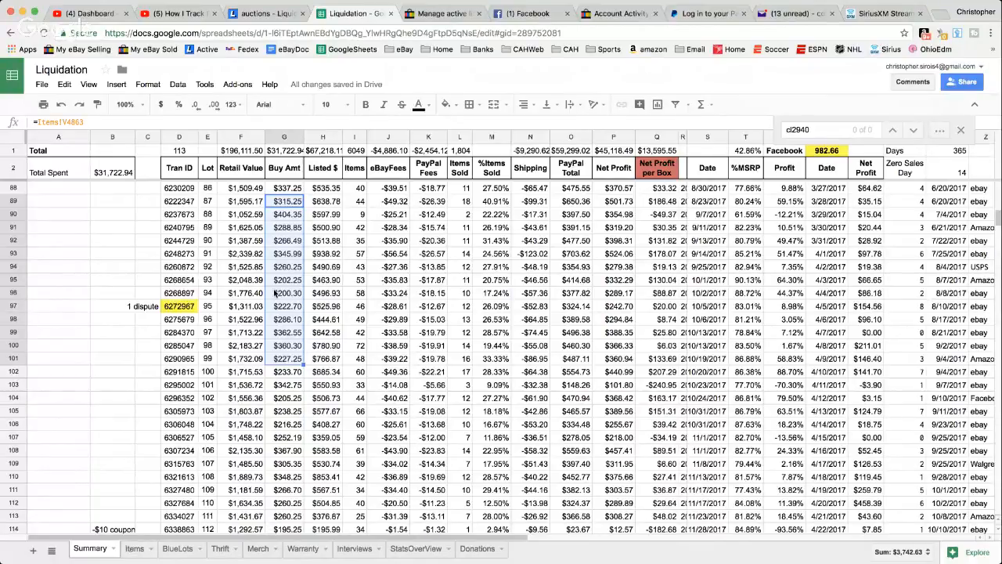
drag(275, 293, 269, 420)
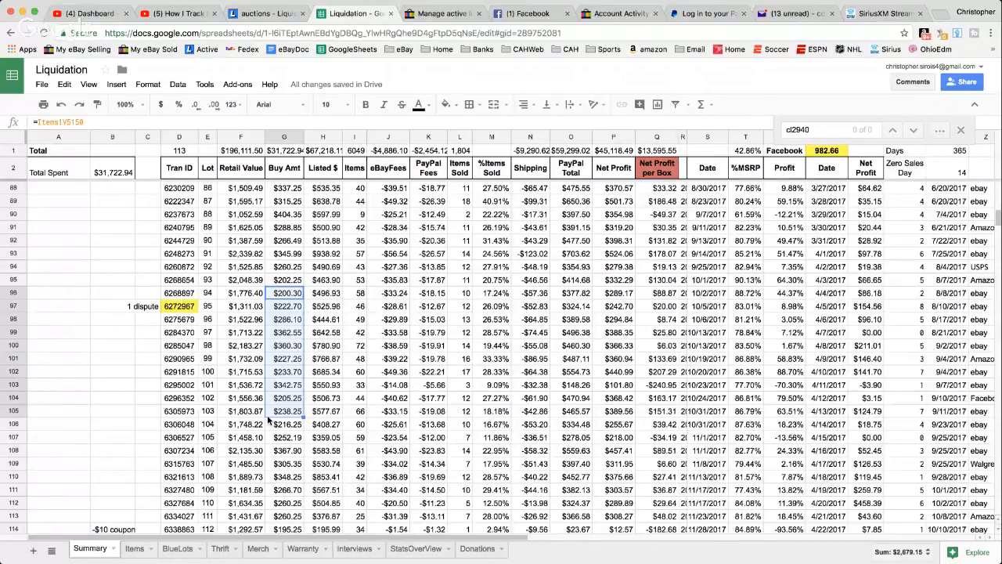
click(196, 334)
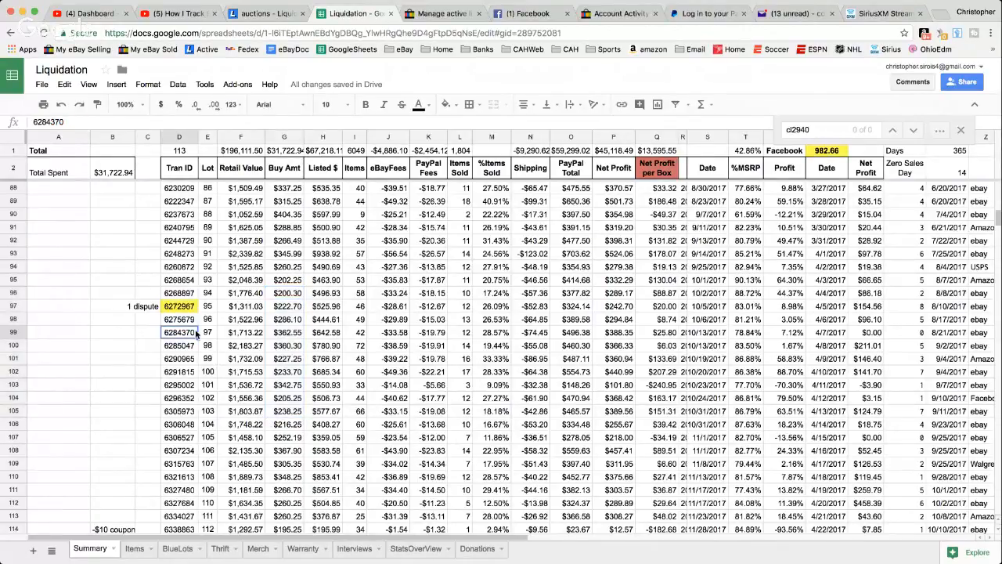
Step: Open the BlueLots sheet and examine the Paid Total formula and the per-lot paid amounts, list prices and profits
click(179, 549)
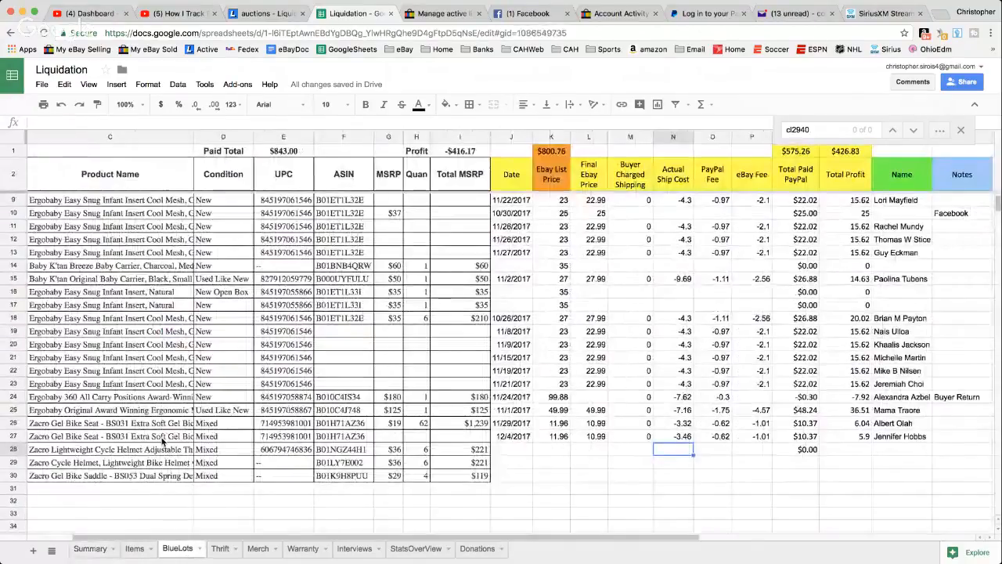
scroll(162, 442, up, 2)
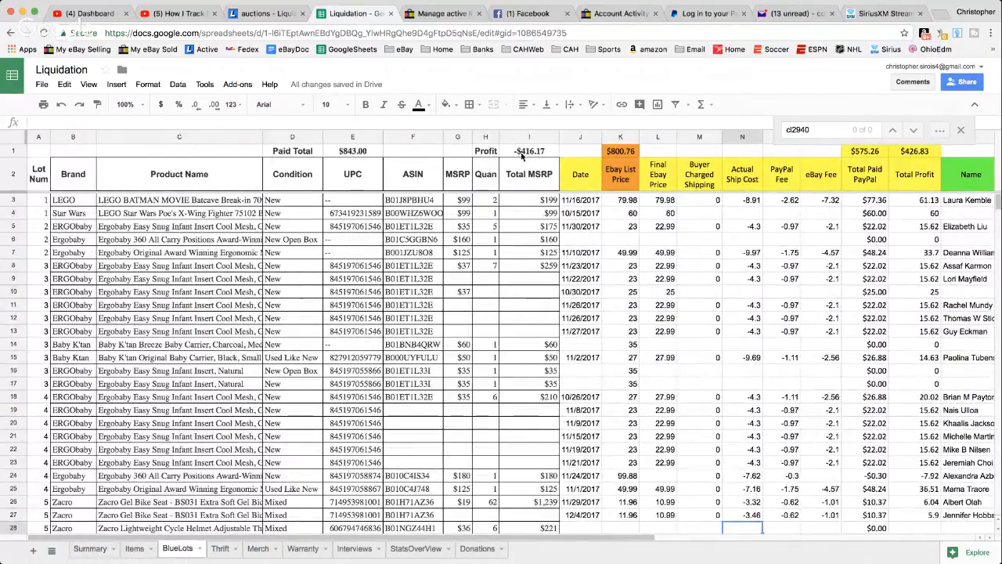
click(373, 151)
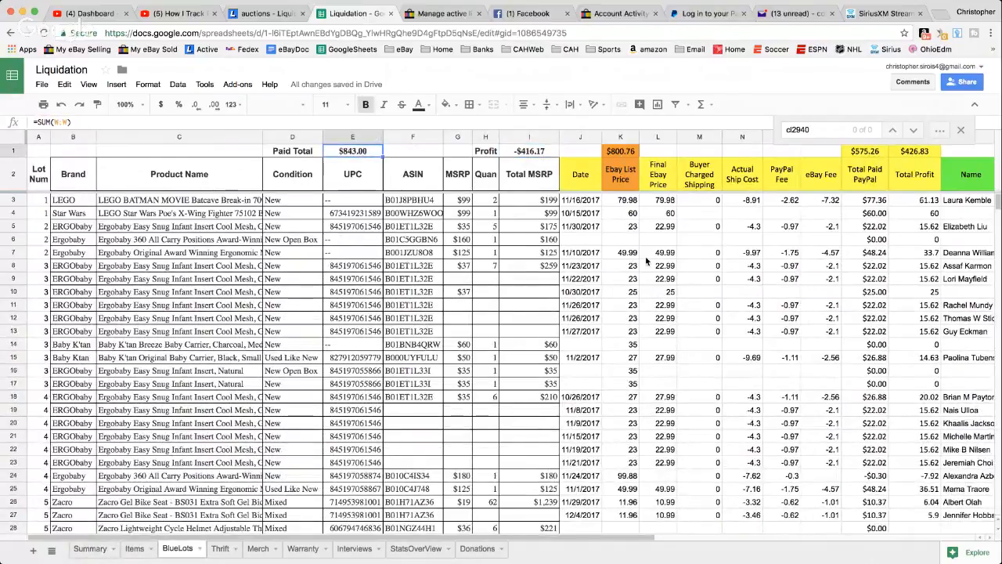
scroll(647, 260, right, 10)
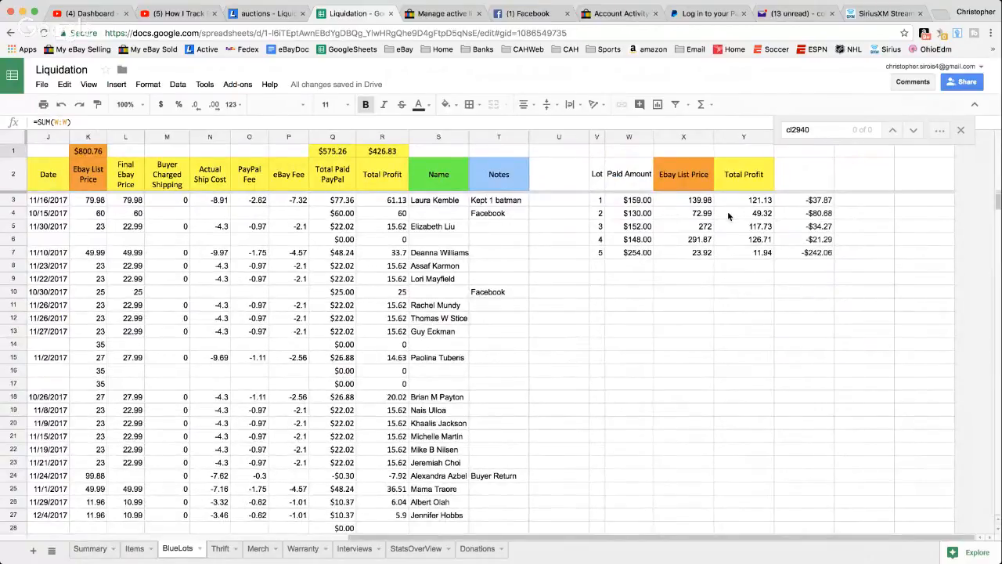
scroll(426, 298, left, 3)
Step: Review the BlueLots sale notes marking the kept Batman set, the Facebook sales and the buyer return
click(565, 202)
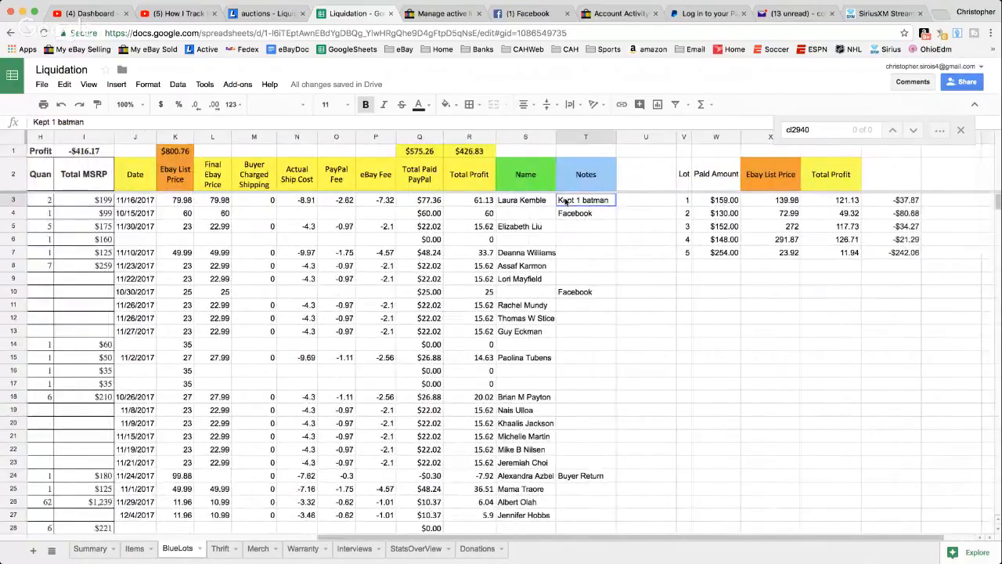
click(568, 215)
click(567, 293)
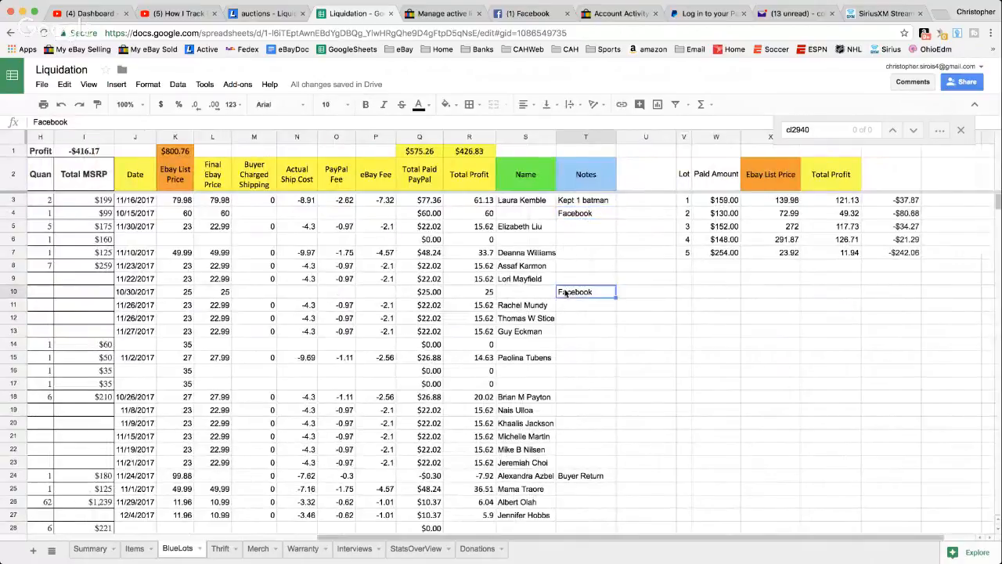
click(567, 478)
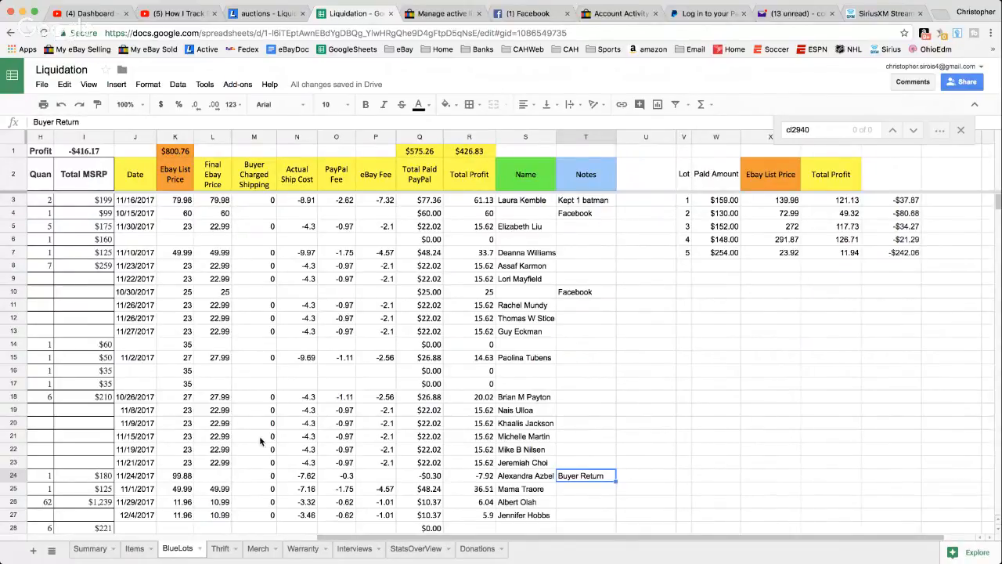
Step: Examine the formula behind the overall Profit figure at the head of the BlueLots sheet
scroll(251, 433, left, 10)
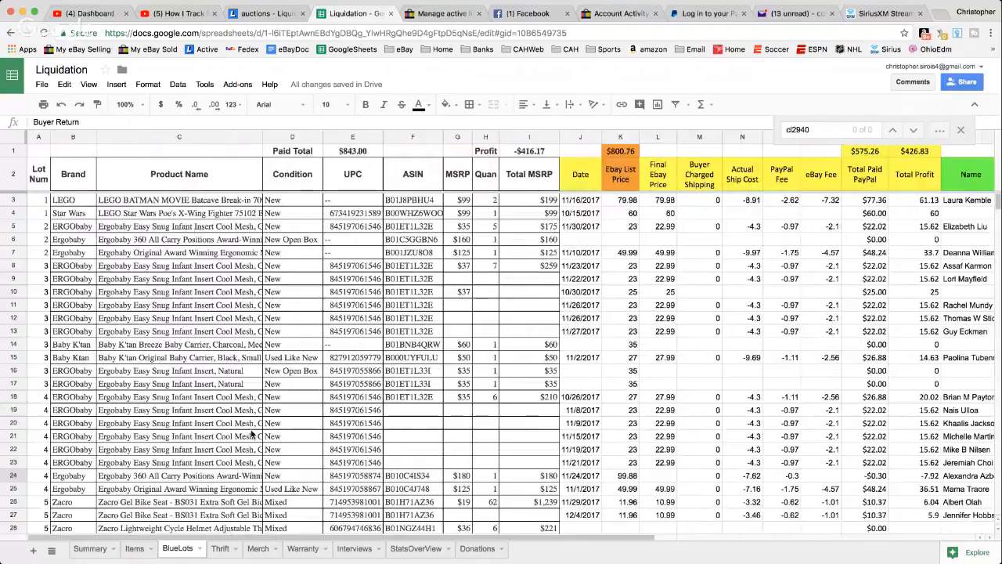
click(525, 176)
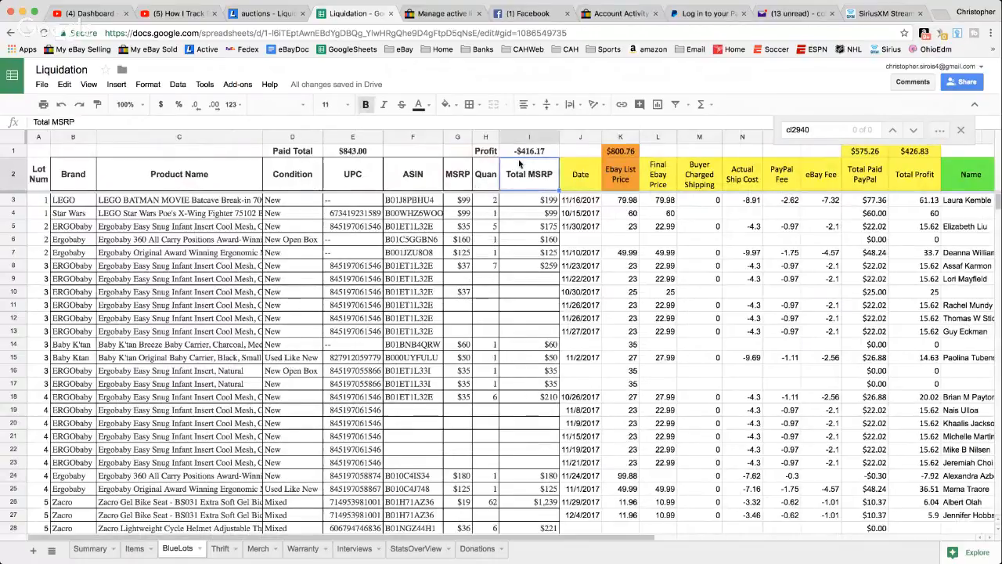
click(523, 154)
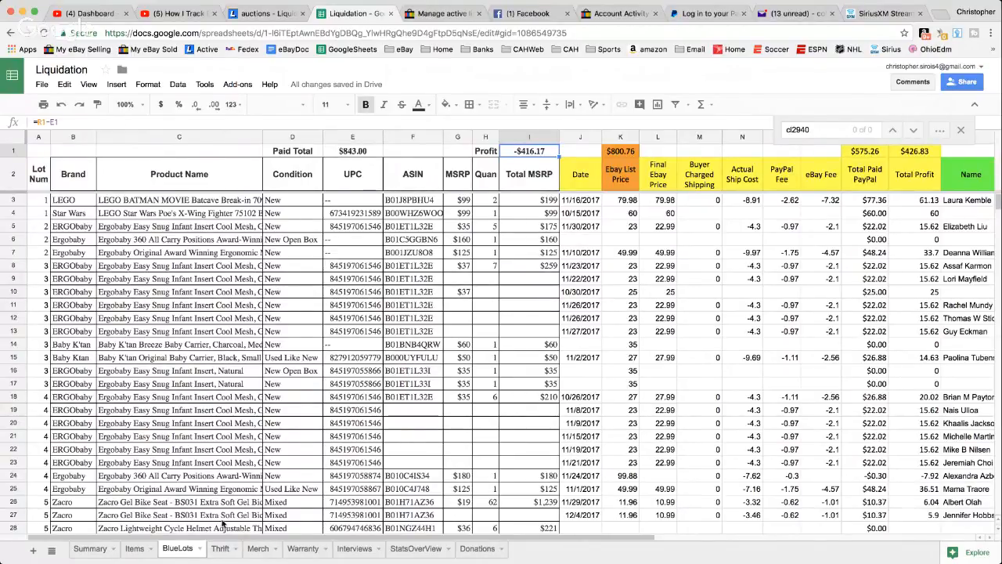
Step: Open the Thrift sheet and review the purchase dates, items, Total Profit and buyer name recorded for the thrift items
click(219, 550)
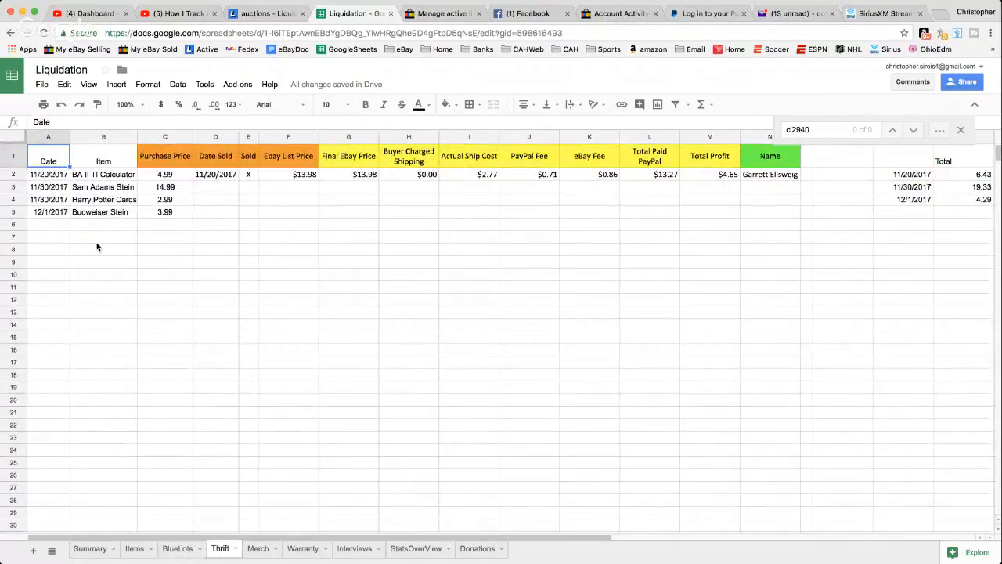
click(53, 175)
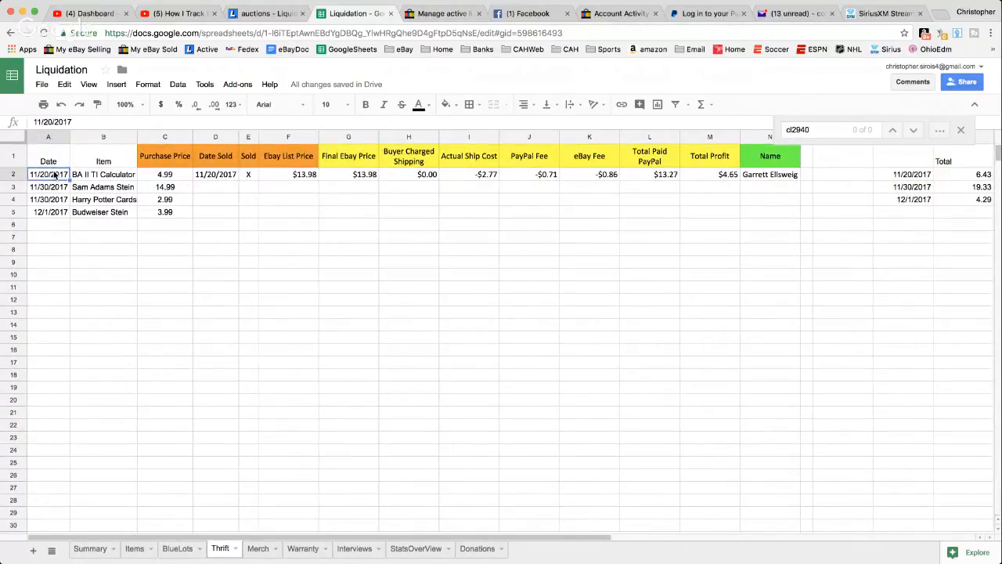
click(92, 188)
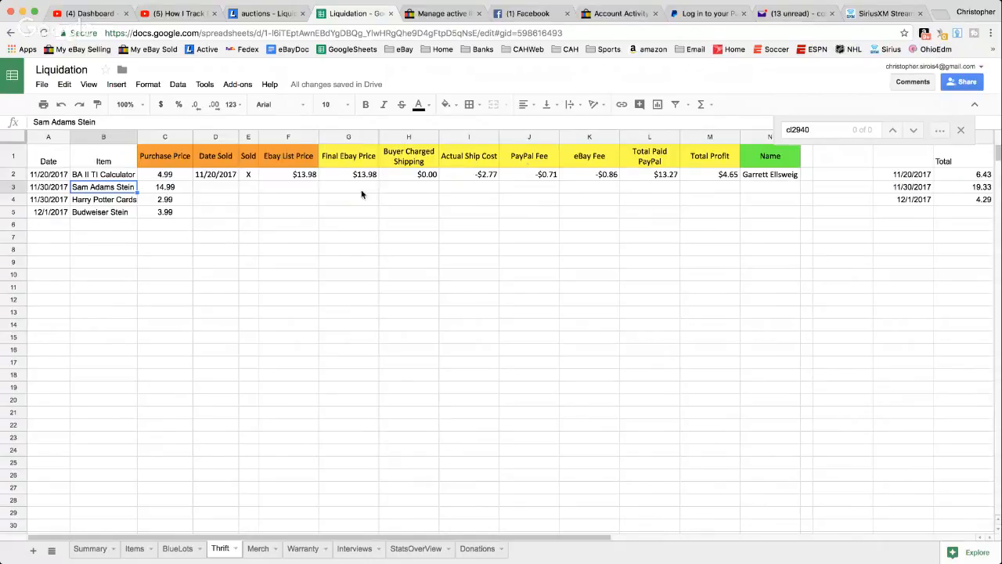
click(701, 176)
click(757, 177)
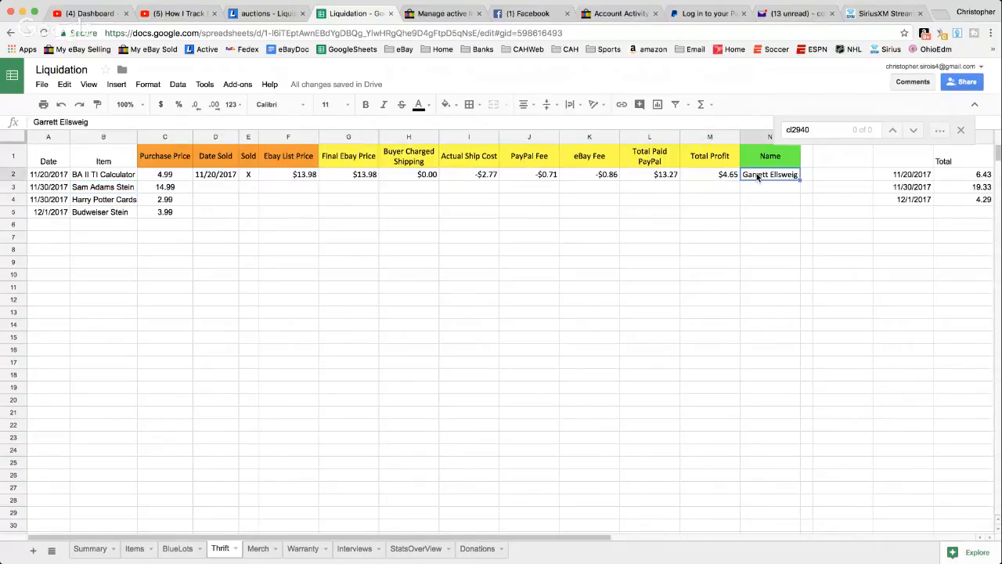
Step: Check the sum of the per-date Total amounts and the Items column beside the thrift records
scroll(869, 259, right, 5)
click(733, 180)
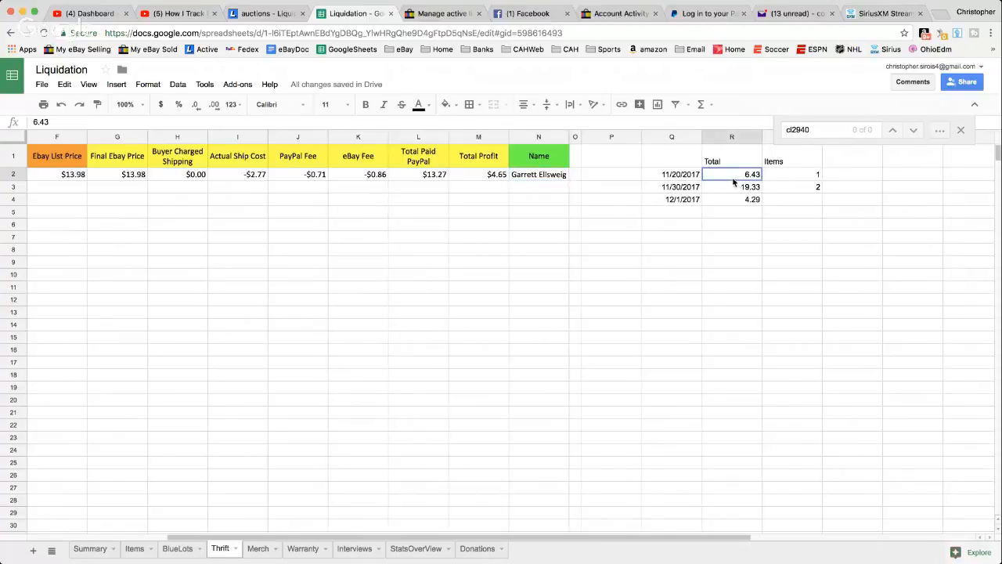
drag(734, 181, 732, 203)
click(733, 212)
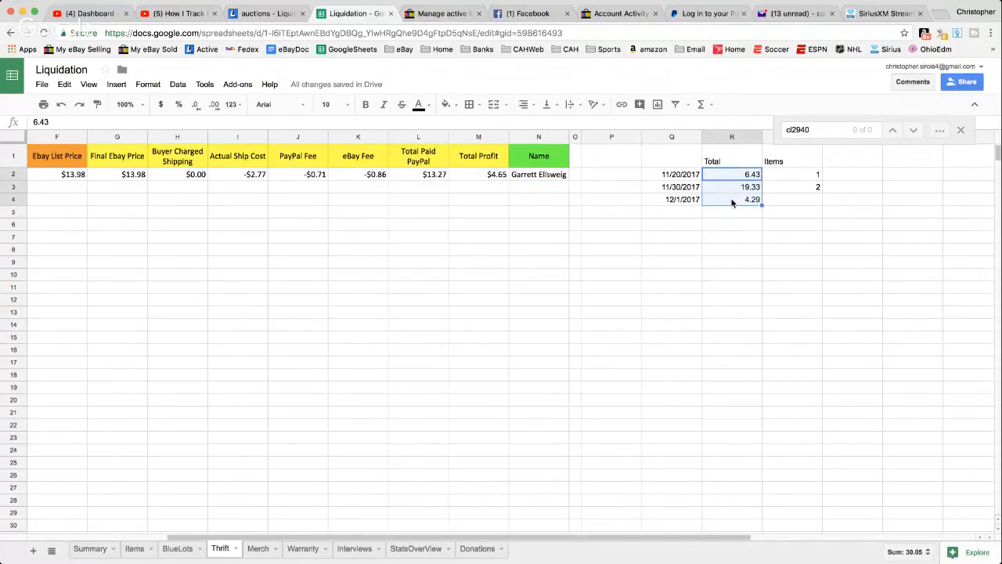
click(777, 163)
click(745, 175)
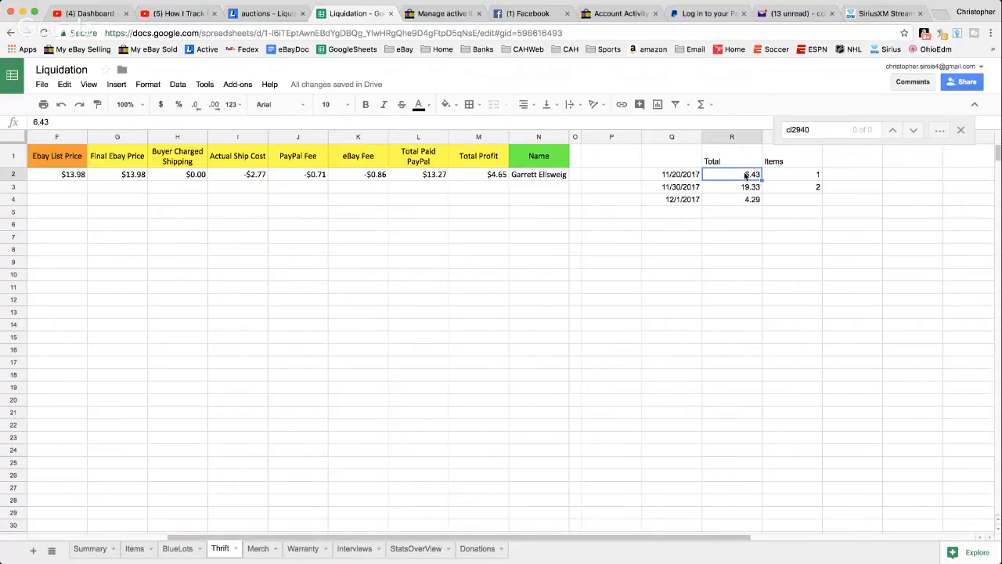
scroll(592, 275, left, 2)
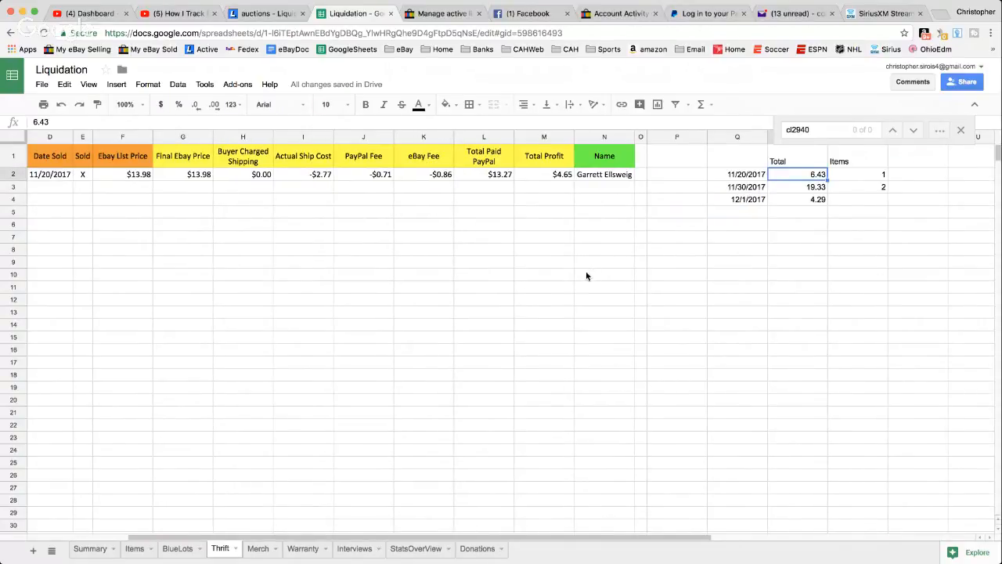
scroll(448, 301, left, 3)
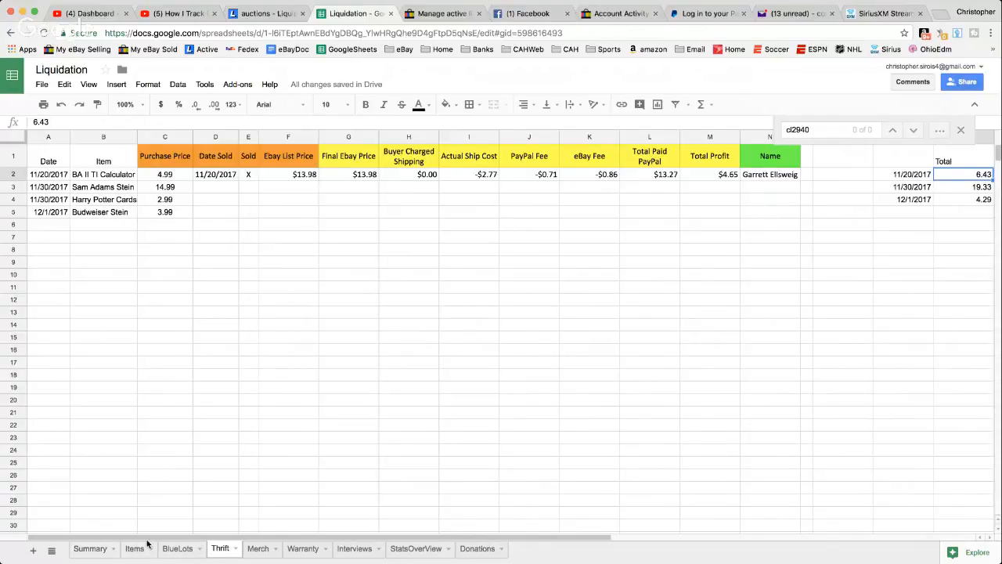
click(589, 487)
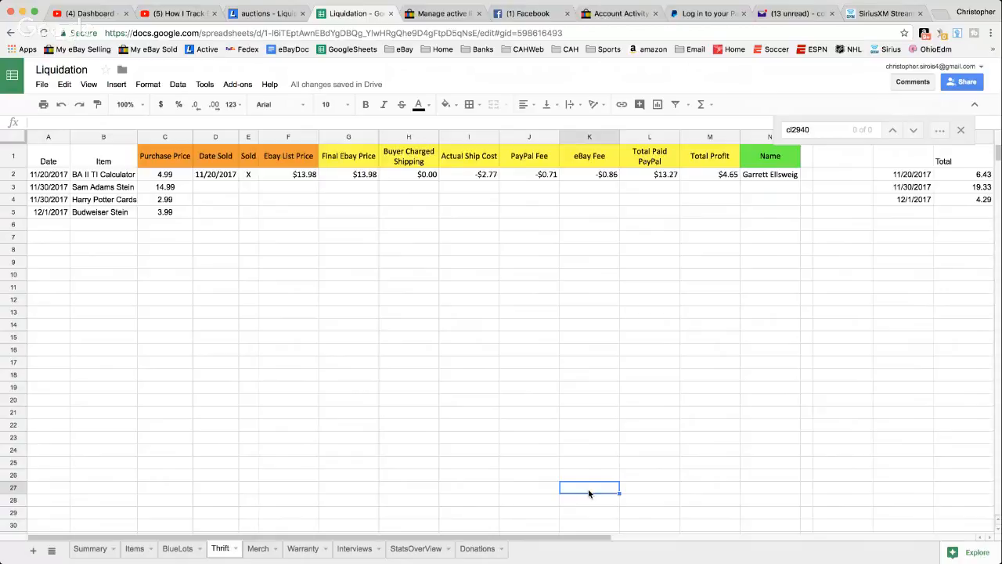
Step: Return to the Summary sheet by way of the Items sheet and examine the Retail Value formula for lot 112
click(133, 551)
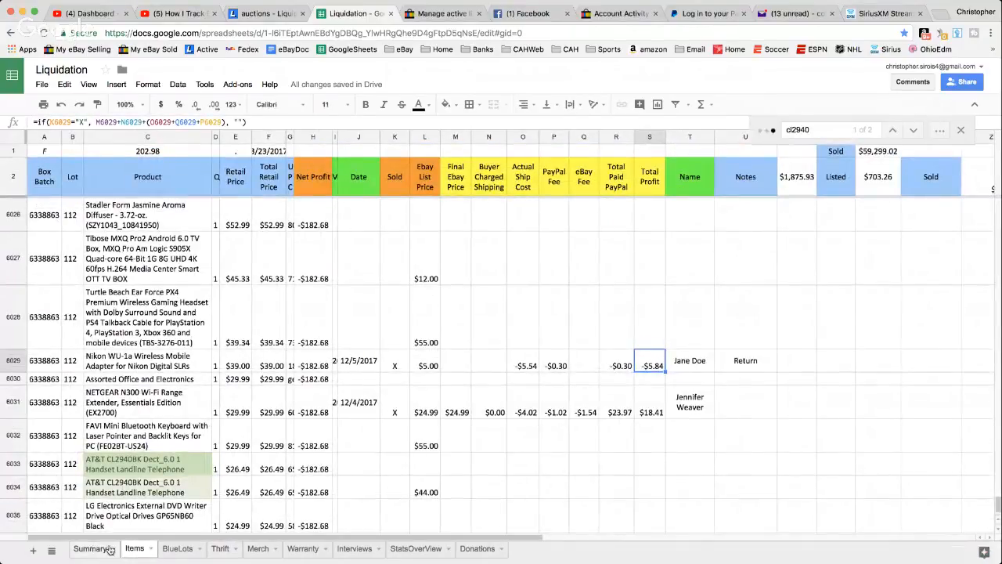
click(110, 549)
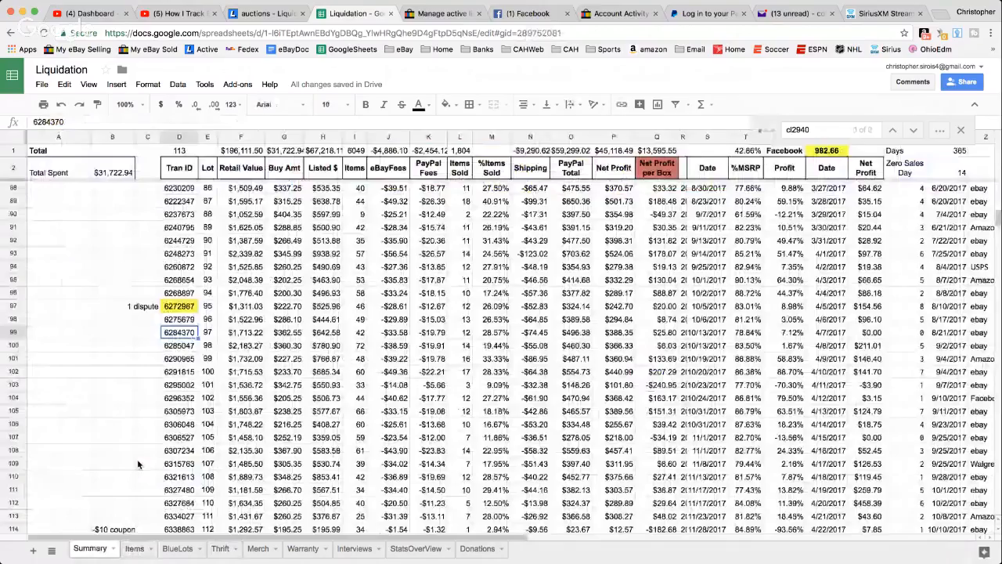
scroll(138, 465, down, 3)
scroll(209, 385, down, 1)
click(241, 346)
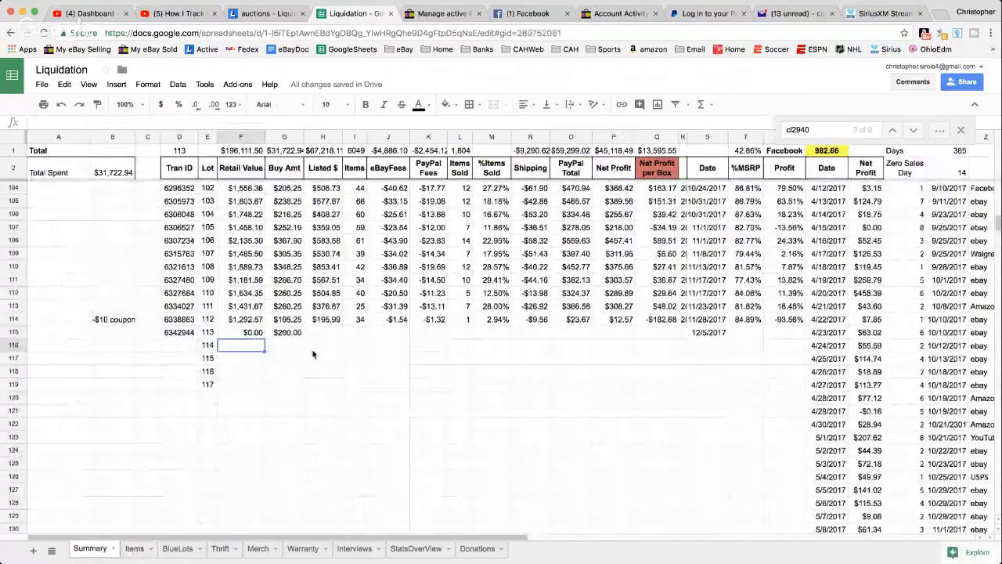
click(246, 321)
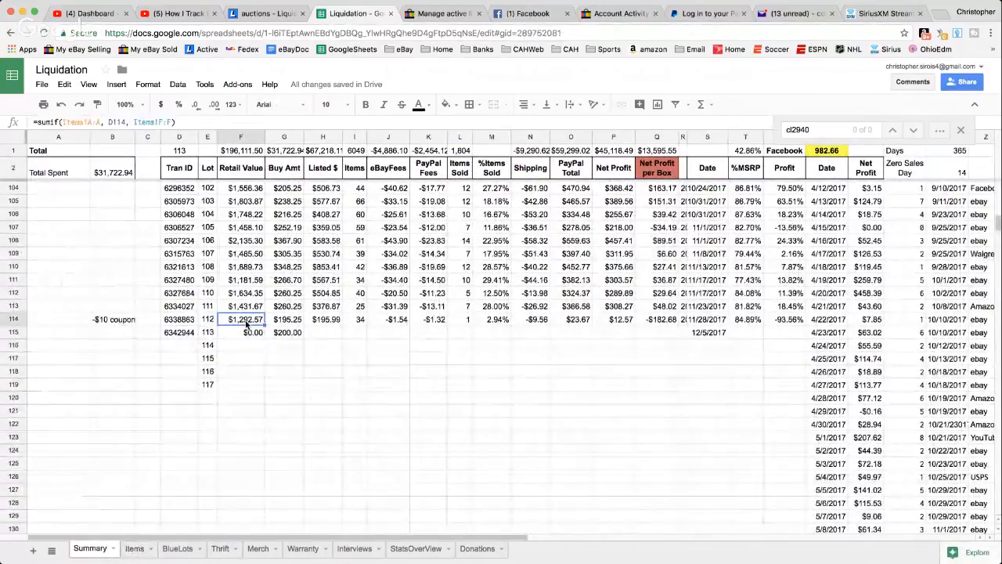